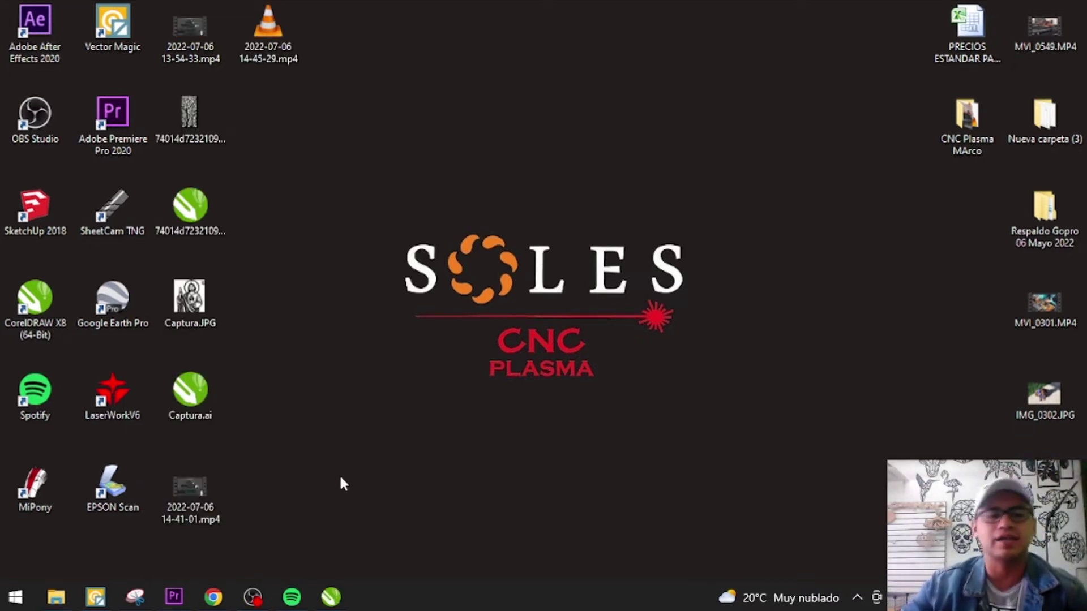
Step: Try to open Celosia Arbol desfigurado de abajo.cdr from the Descargas folder in CorelDRAW
{"action": "left_click", "coordinate": [57, 597]}
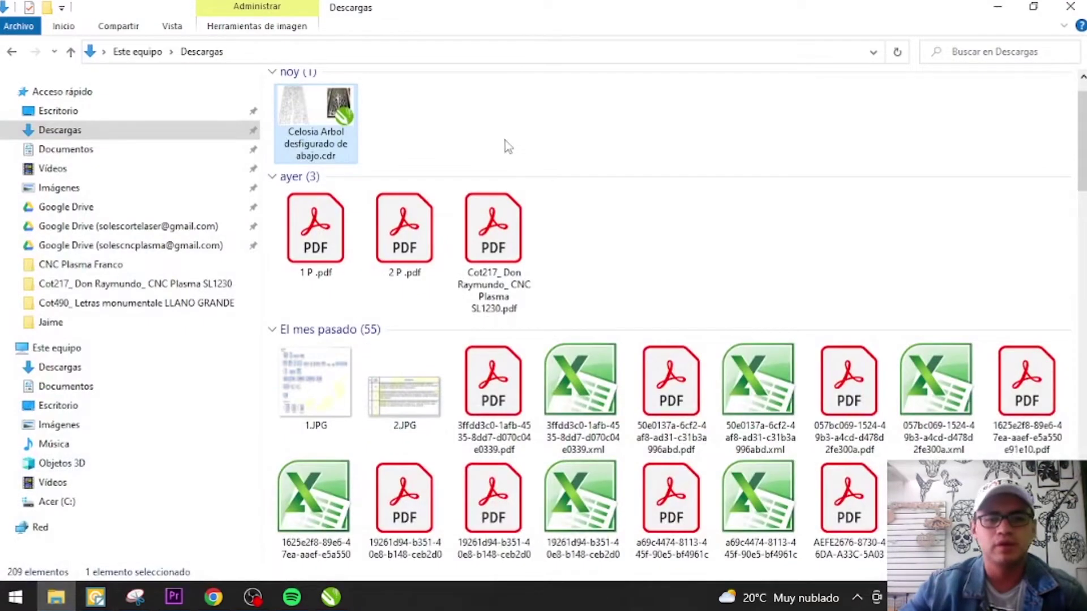
{"action": "double_click", "coordinate": [316, 122]}
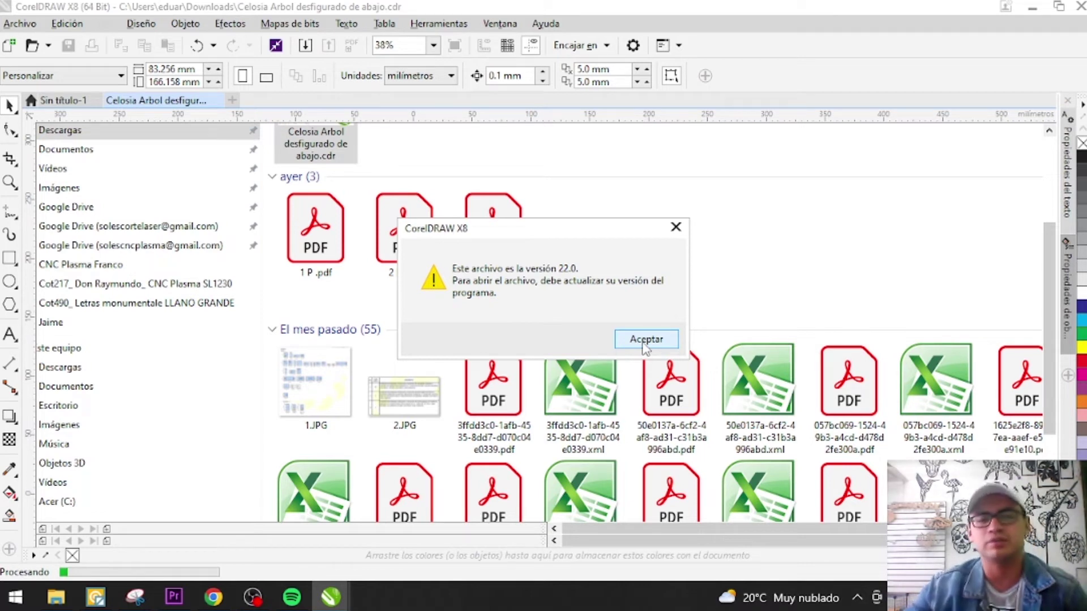
{"action": "left_click", "coordinate": [645, 339]}
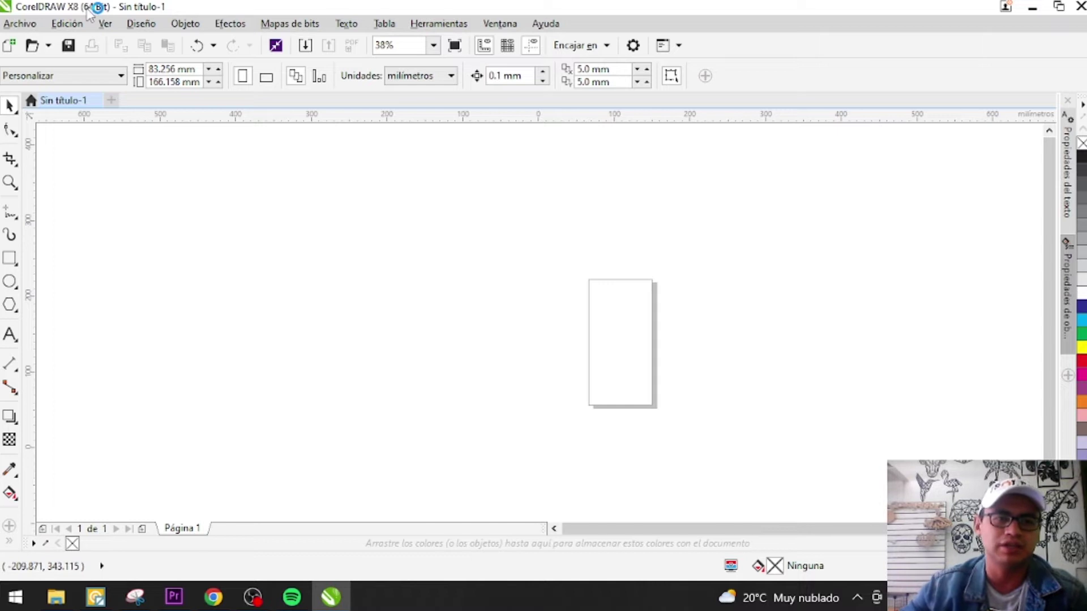
Step: Switch to Chrome and close the image search and logo tabs, keeping only the AnyConv CDR converter page
{"action": "left_click", "coordinate": [213, 597]}
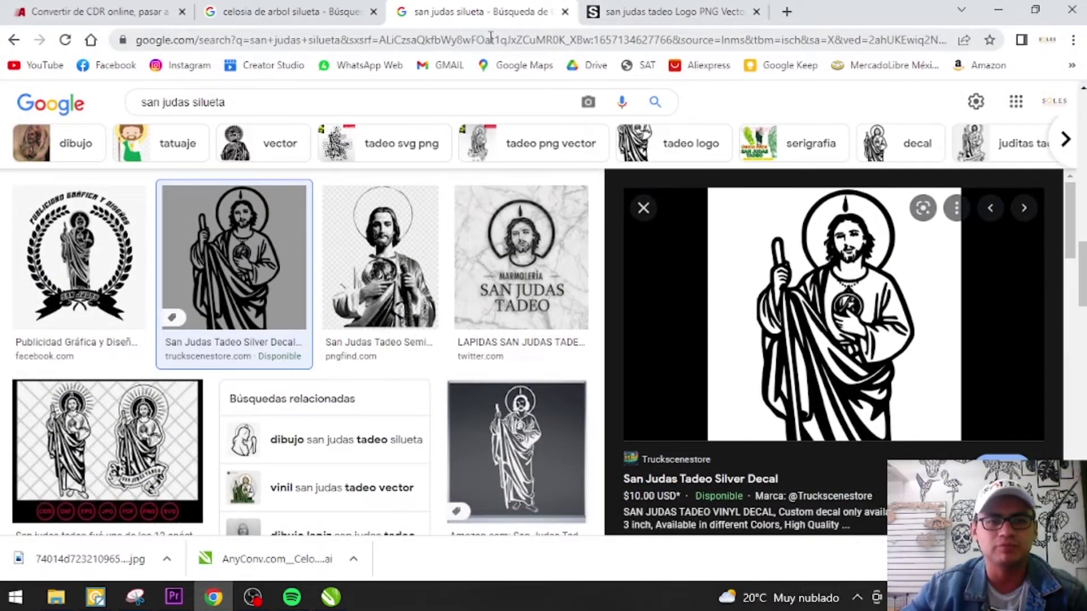
{"action": "left_click", "coordinate": [565, 12]}
{"action": "left_click", "coordinate": [565, 11]}
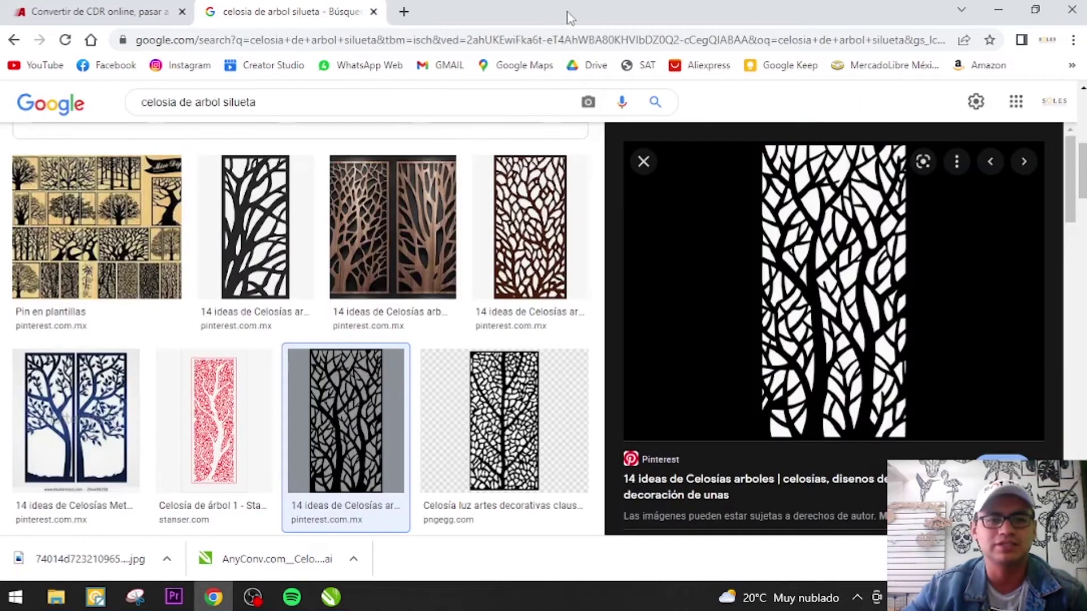
{"action": "left_click", "coordinate": [374, 11]}
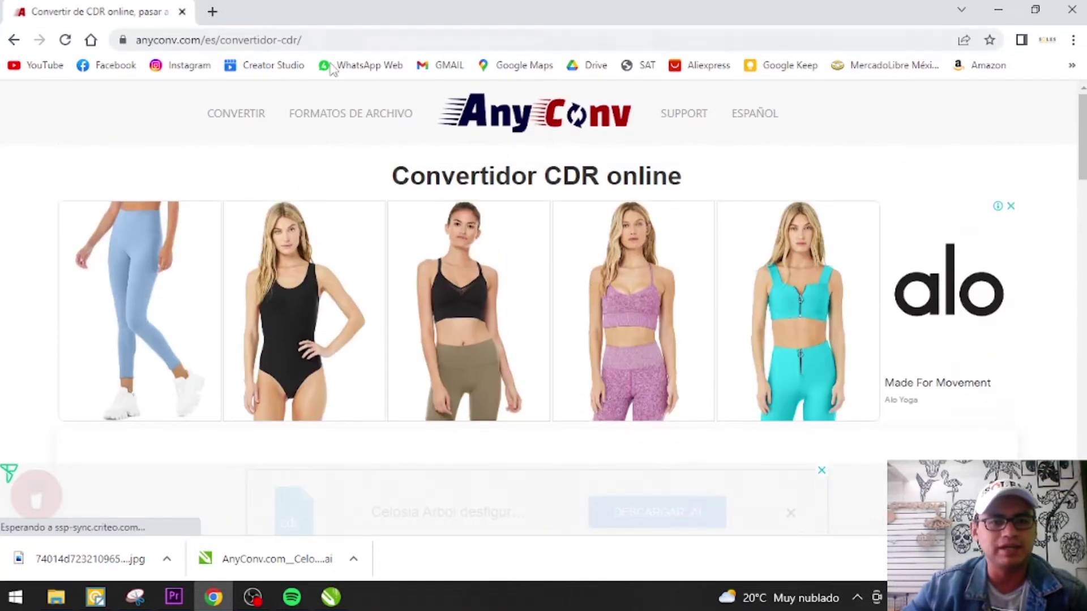
{"action": "left_click", "coordinate": [341, 39]}
{"action": "mouse_move", "coordinate": [203, 131]}
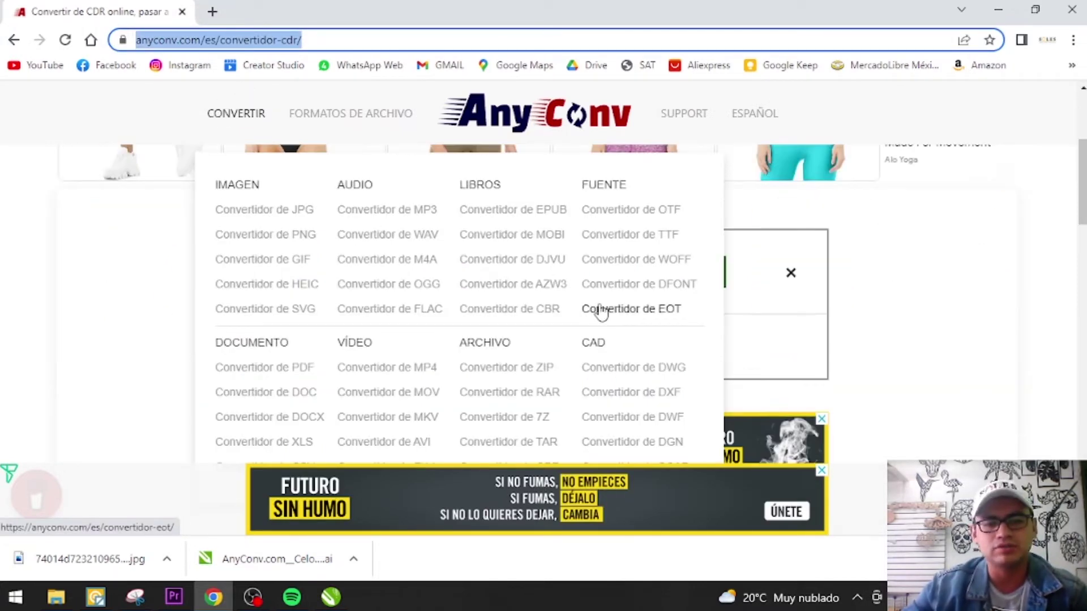
{"action": "left_click", "coordinate": [1013, 332]}
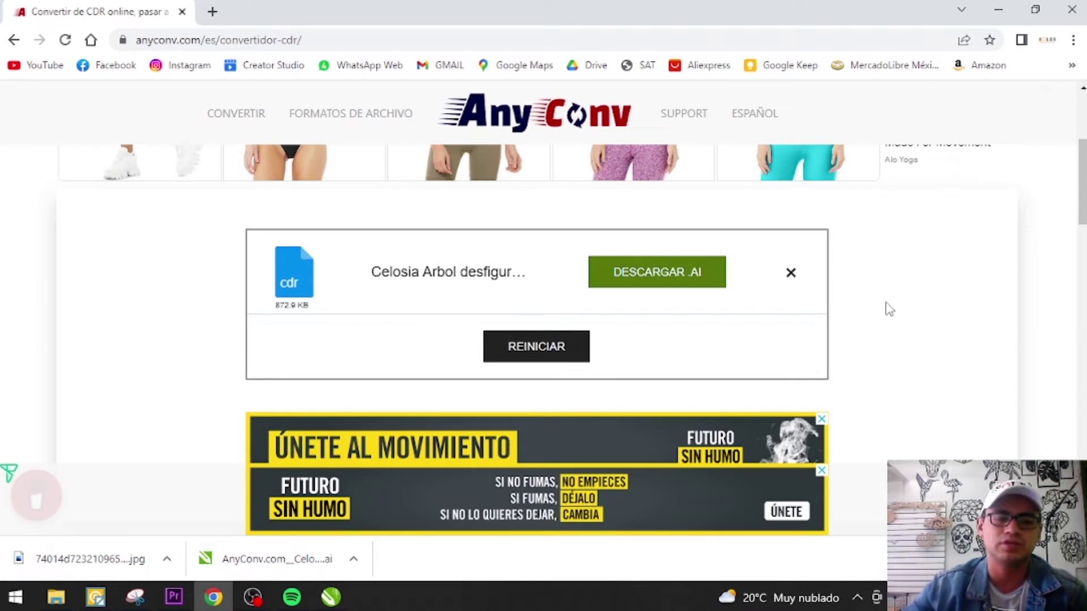
Step: Clear the previous conversion, load Celosia Arbol desfigurado de abajo.cdr from Descargas and convert it to AI
{"action": "left_click", "coordinate": [791, 275]}
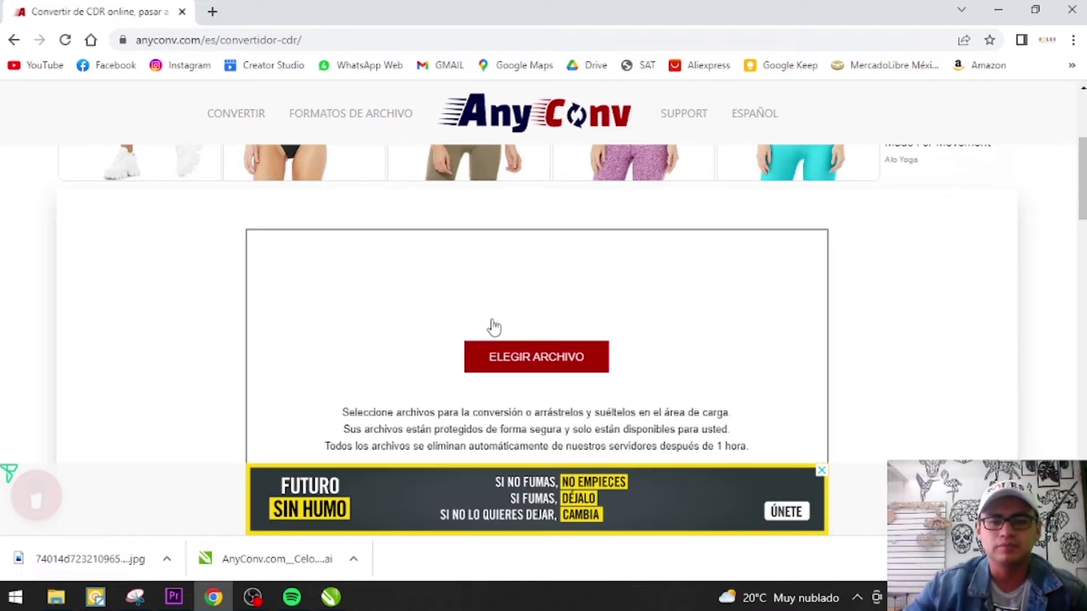
{"action": "left_click", "coordinate": [548, 353]}
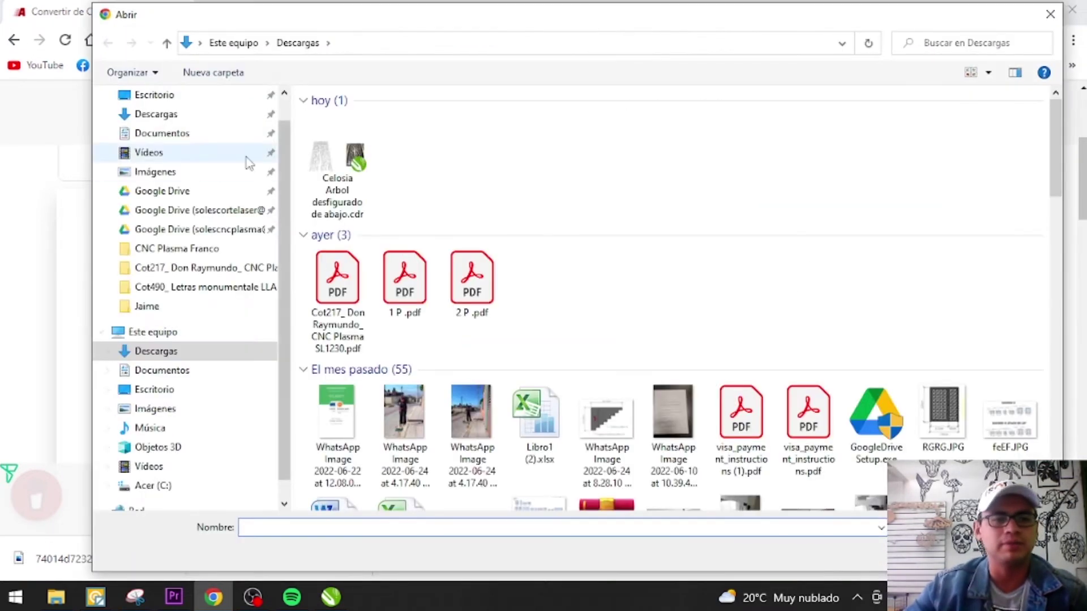
{"action": "left_click", "coordinate": [362, 164]}
{"action": "double_click", "coordinate": [337, 170]}
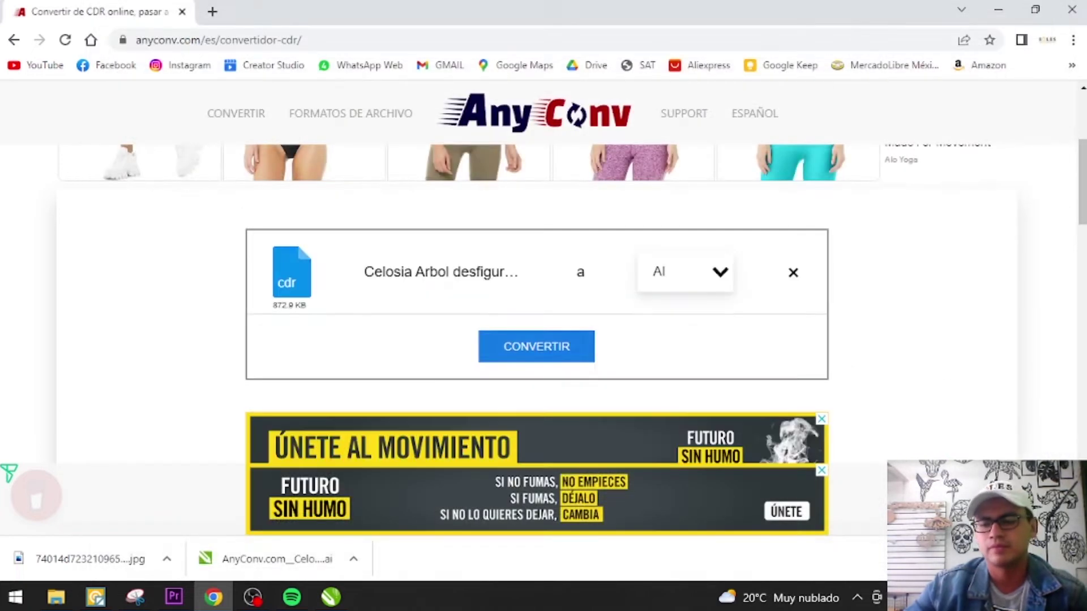
{"action": "left_click", "coordinate": [536, 345]}
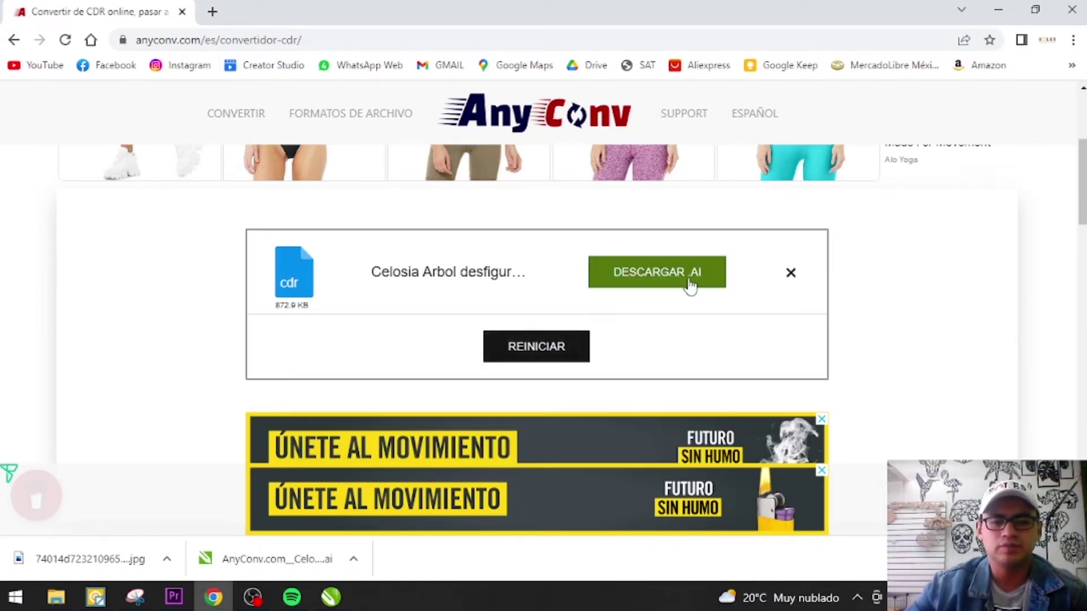
Step: Download the converted AI file and import it from Descargas into the CorelDRAW document as editable, with text imported as Texto
{"action": "left_click", "coordinate": [642, 270]}
{"action": "left_click", "coordinate": [56, 597]}
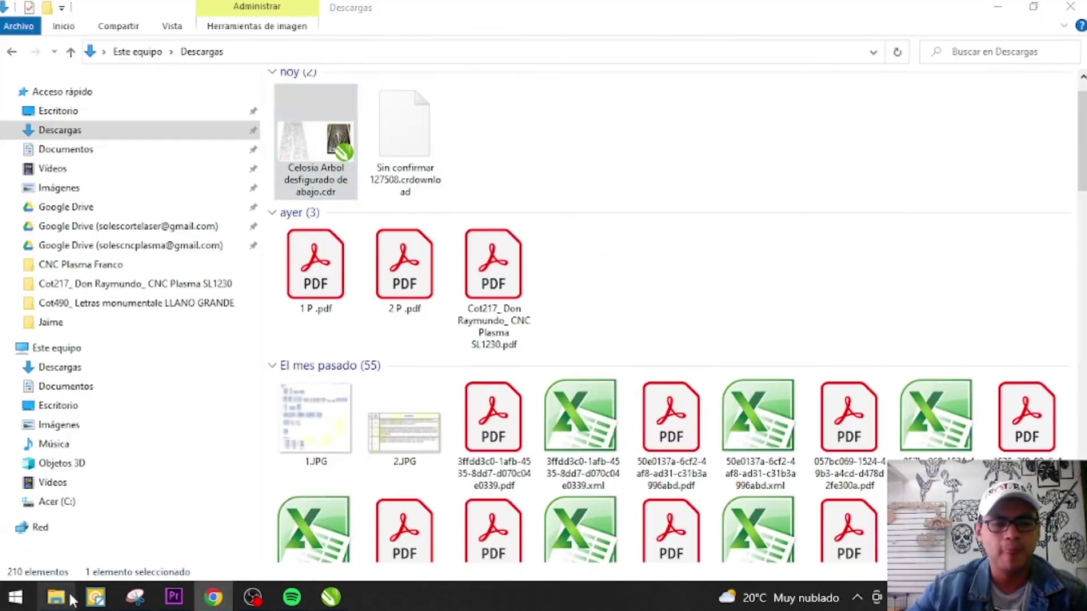
{"action": "left_click_drag", "start_coordinate": [416, 134], "coordinate": [524, 312]}
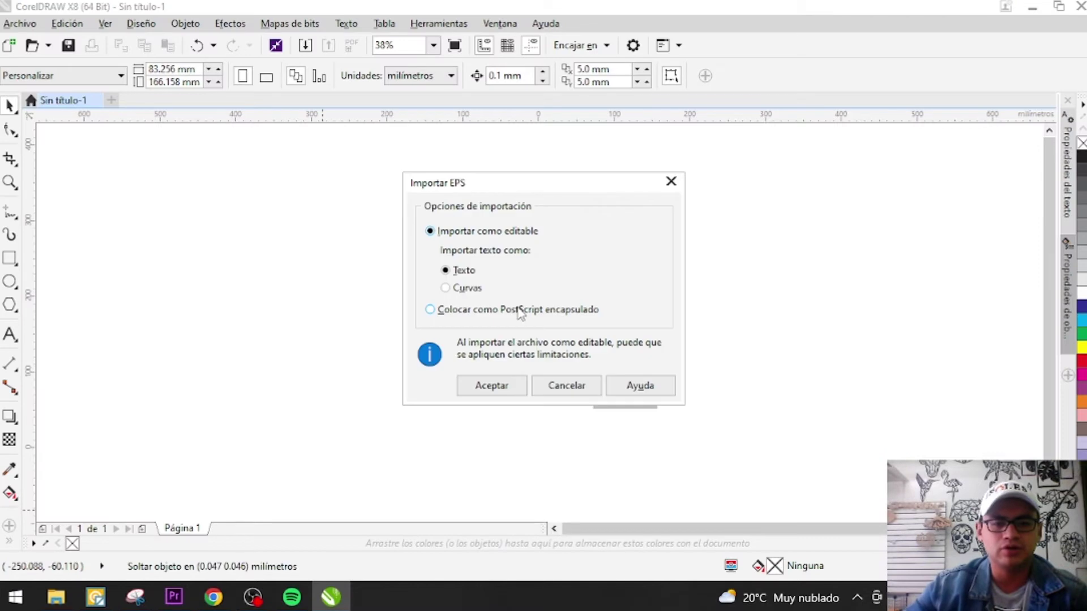
{"action": "left_click", "coordinate": [516, 385]}
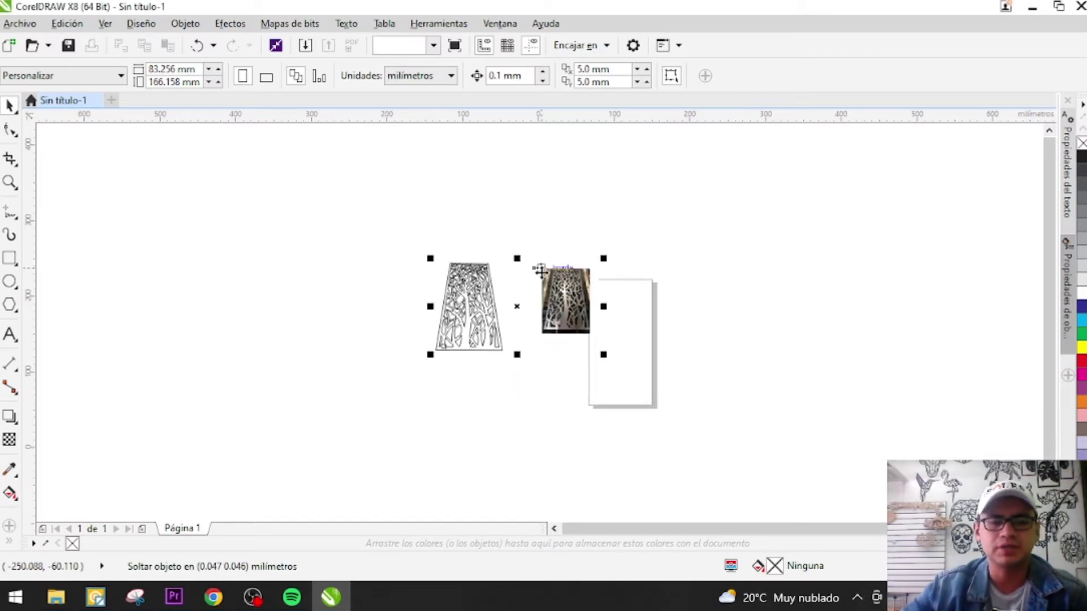
Step: Ungroup all objects of the imported artwork so the lattice drawing and the photo are separate
{"action": "left_click", "coordinate": [332, 252]}
{"action": "left_click_drag", "start_coordinate": [514, 235], "coordinate": [633, 369]}
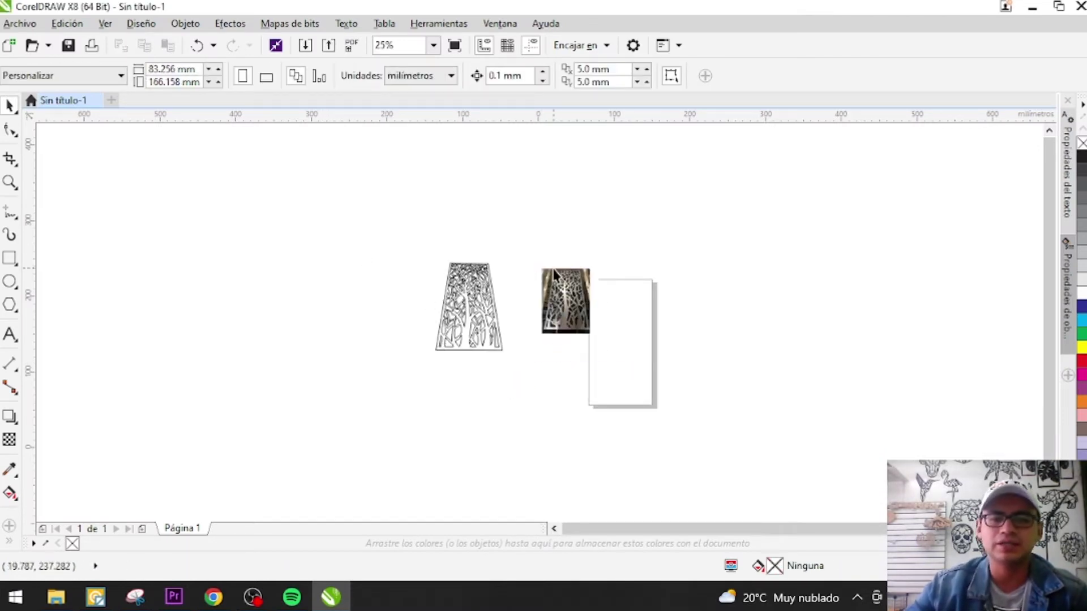
{"action": "left_click", "coordinate": [566, 305]}
{"action": "left_click", "coordinate": [537, 76]}
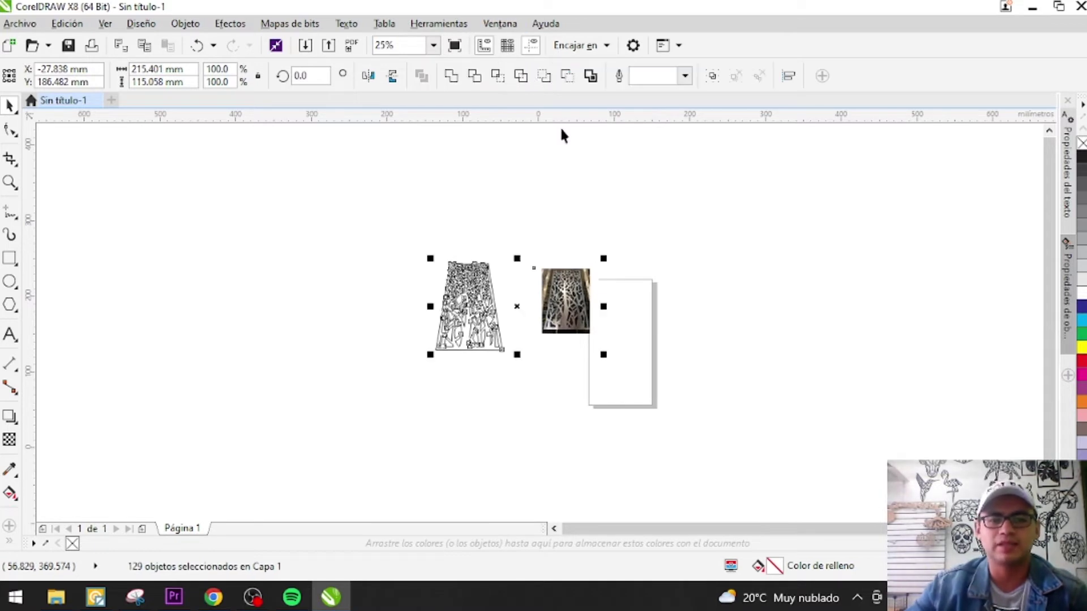
Step: Examine the photo of the cut tree lattice up close and compare its perspective with the vector outline
{"action": "left_click", "coordinate": [536, 239]}
{"action": "left_click_drag", "start_coordinate": [535, 239], "coordinate": [650, 417]}
{"action": "mouse_move", "coordinate": [560, 306]}
{"action": "left_mouse_down"}
{"action": "mouse_move", "coordinate": [577, 314]}
{"action": "mouse_move", "coordinate": [566, 310]}
{"action": "left_mouse_up"}
{"action": "scroll", "coordinate": [566, 310], "scroll_direction": "up", "scroll_amount": 1}
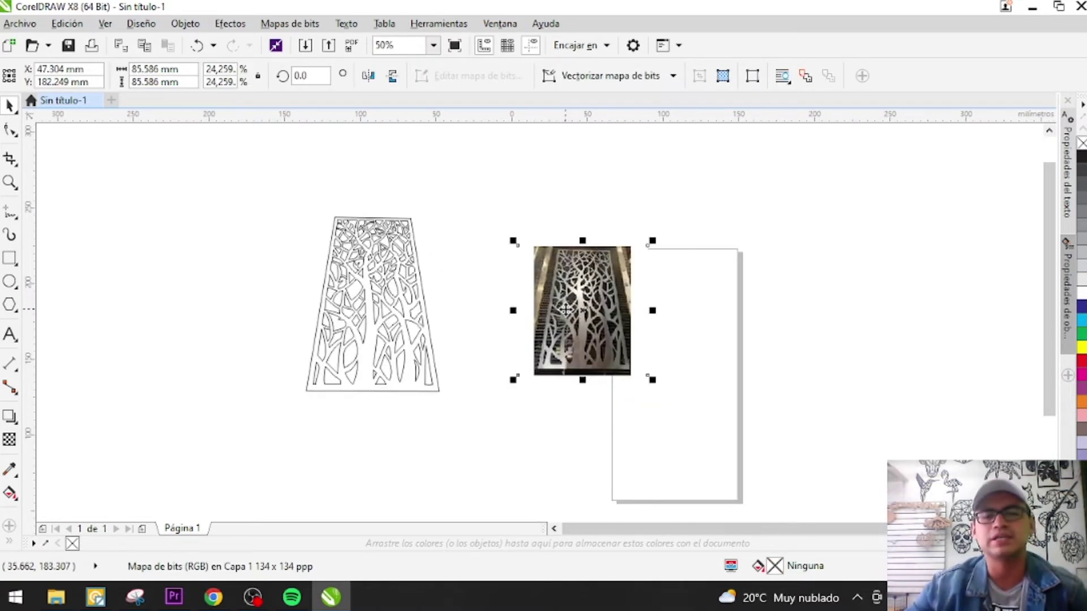
{"action": "scroll", "coordinate": [567, 311], "scroll_direction": "up", "scroll_amount": 2}
{"action": "scroll", "coordinate": [594, 281], "scroll_direction": "down", "scroll_amount": 1}
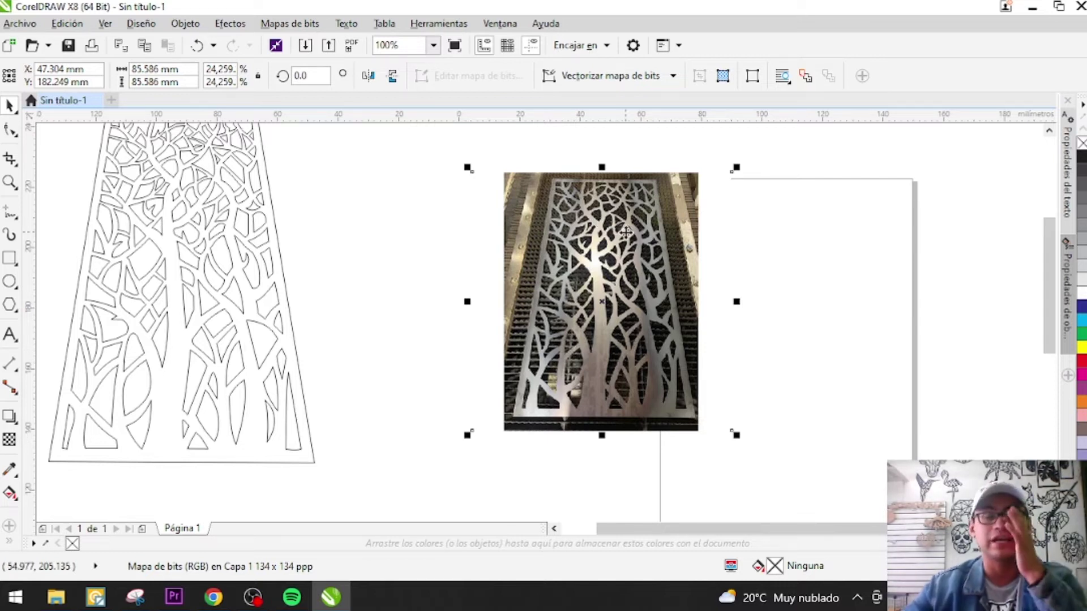
{"action": "left_click", "coordinate": [429, 283]}
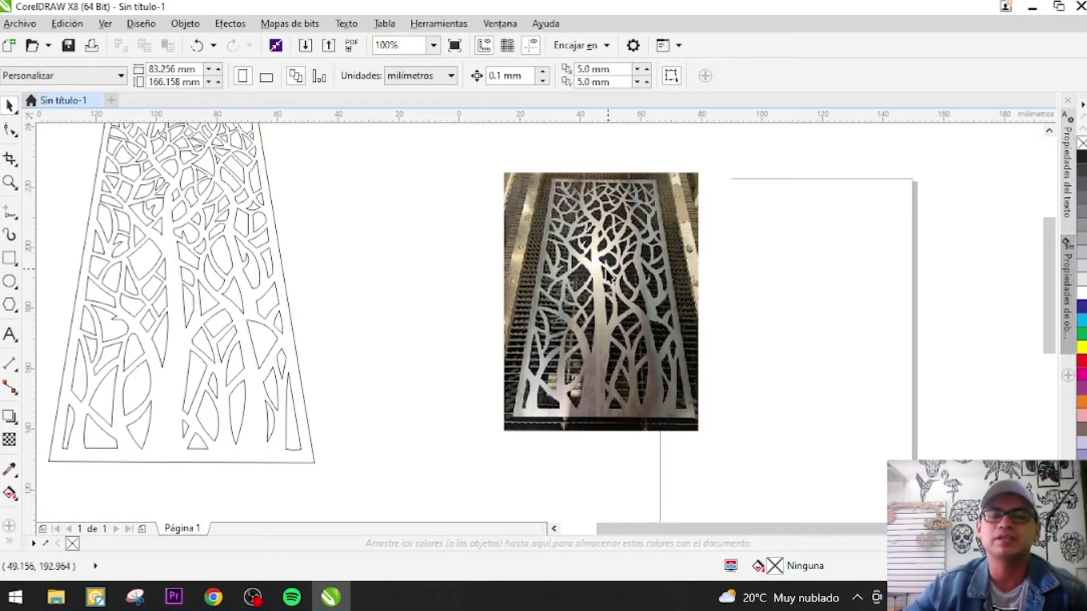
{"action": "scroll", "coordinate": [611, 292], "scroll_direction": "down", "scroll_amount": 2}
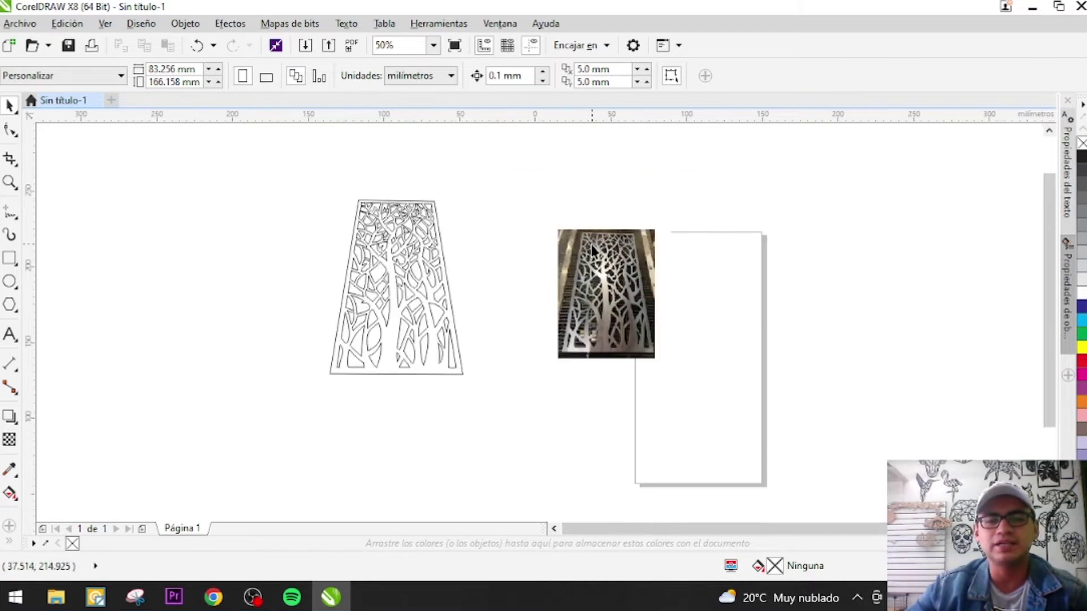
{"action": "scroll", "coordinate": [594, 251], "scroll_direction": "up", "scroll_amount": 2}
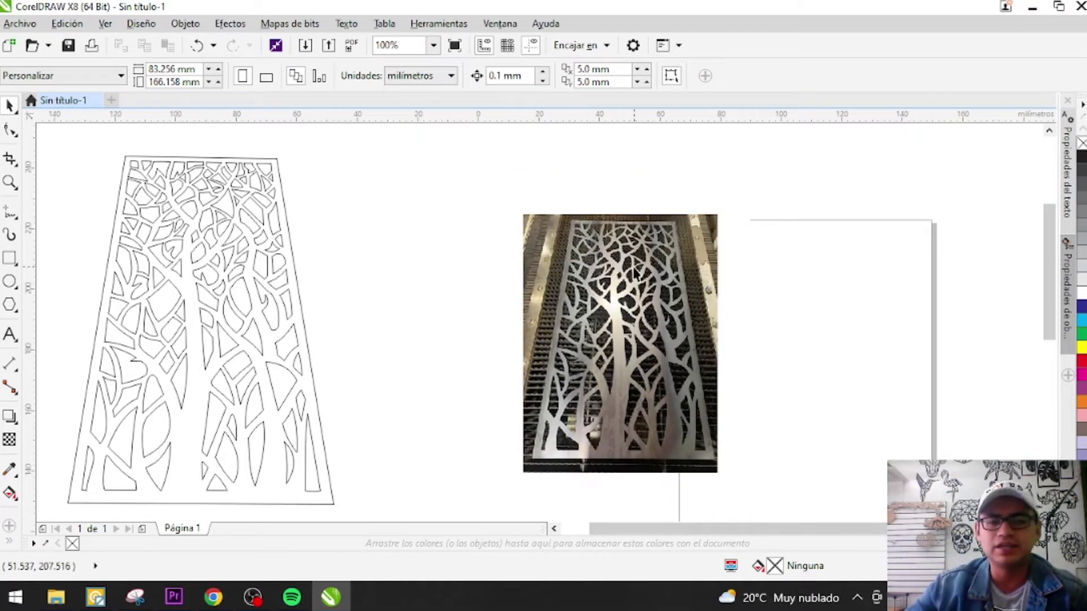
{"action": "scroll", "coordinate": [637, 274], "scroll_direction": "up", "scroll_amount": 2}
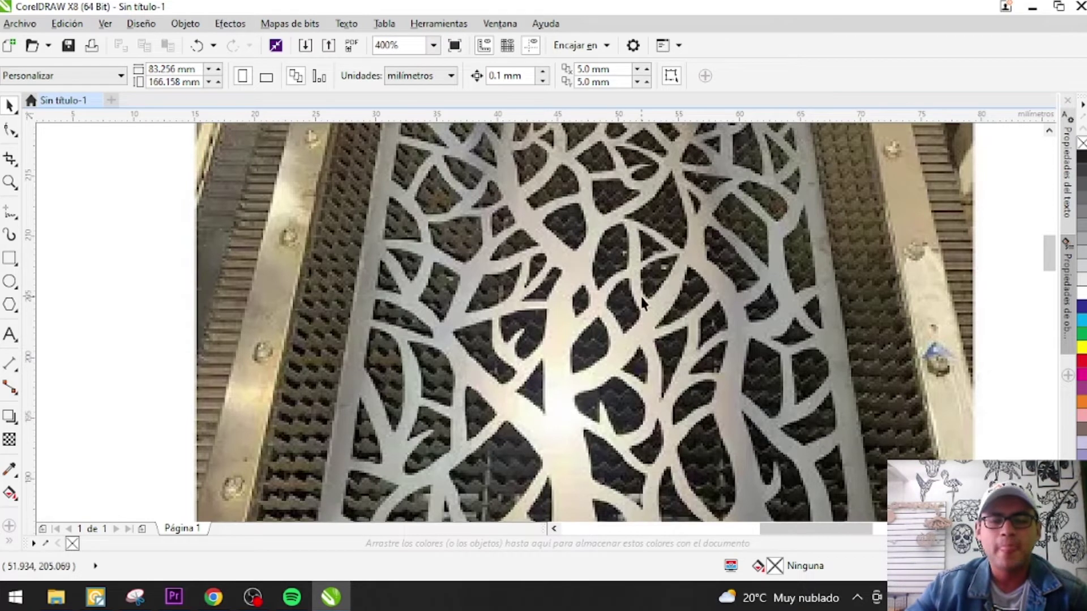
{"action": "scroll", "coordinate": [644, 301], "scroll_direction": "down", "scroll_amount": 1}
{"action": "scroll", "coordinate": [635, 285], "scroll_direction": "down", "scroll_amount": 1}
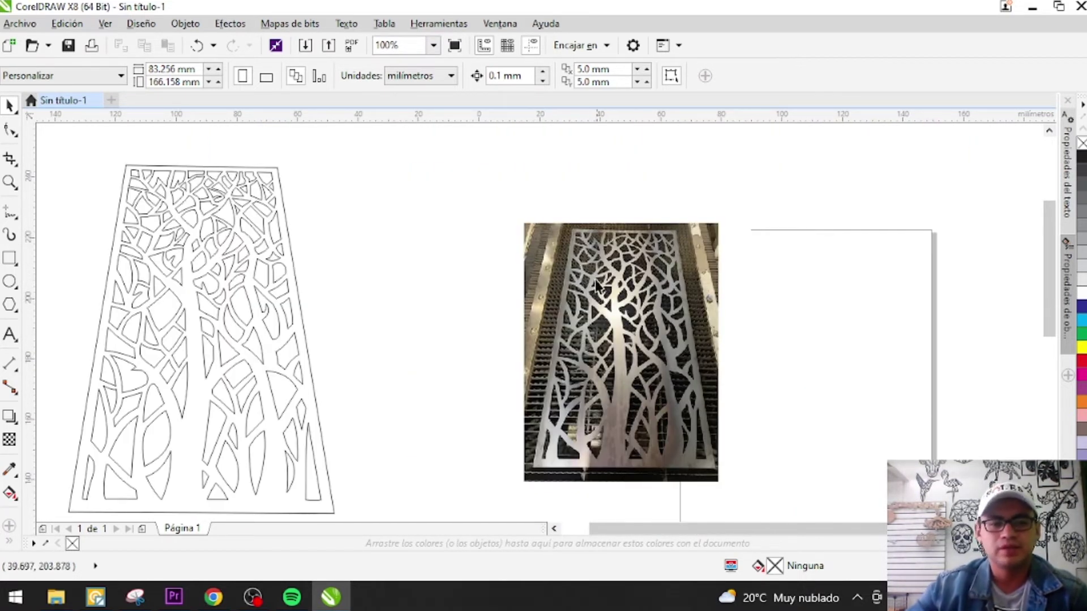
Step: Combine all the vector objects of the tree lattice, without the photo, into a single curve
{"action": "left_click_drag", "start_coordinate": [392, 359], "coordinate": [529, 283]}
{"action": "scroll", "coordinate": [435, 249], "scroll_direction": "down", "scroll_amount": 1}
{"action": "mouse_move", "coordinate": [308, 160]}
{"action": "left_mouse_down"}
{"action": "mouse_move", "coordinate": [527, 335]}
{"action": "mouse_move", "coordinate": [529, 392]}
{"action": "left_mouse_up"}
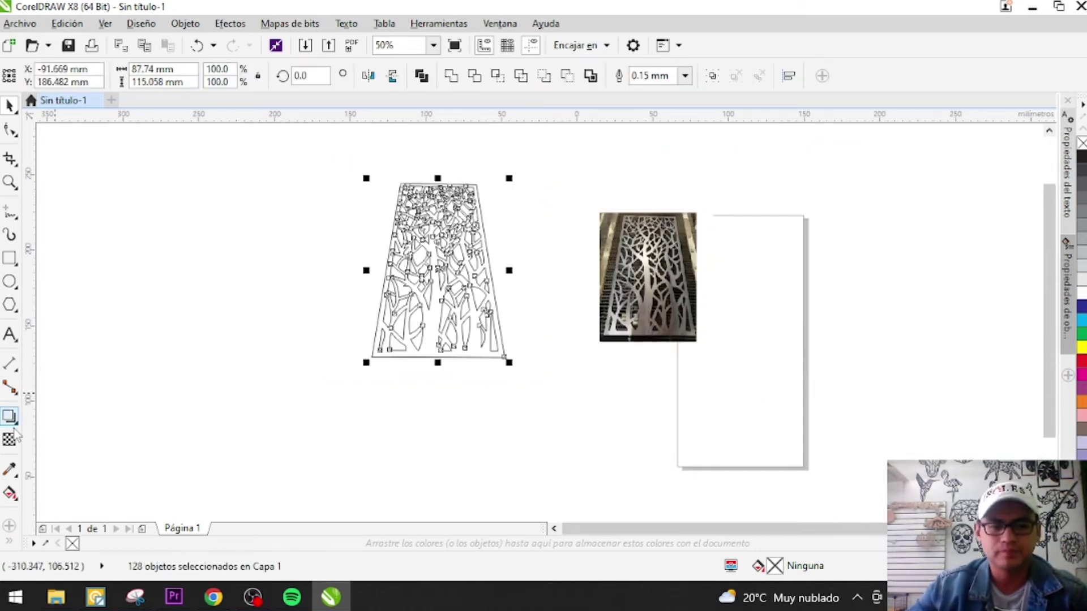
{"action": "left_click", "coordinate": [422, 76]}
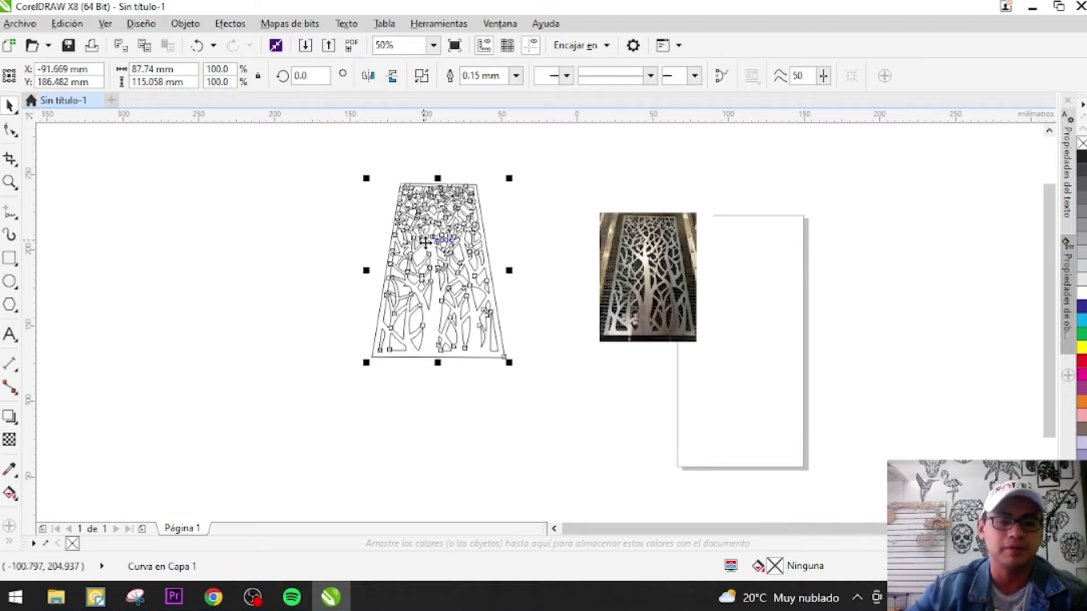
Step: Activate the Envelope tool on the combined lattice curve and enable snapping to guidelines
{"action": "scroll", "coordinate": [431, 248], "scroll_direction": "down", "scroll_amount": 1}
{"action": "scroll", "coordinate": [408, 242], "scroll_direction": "up", "scroll_amount": 1}
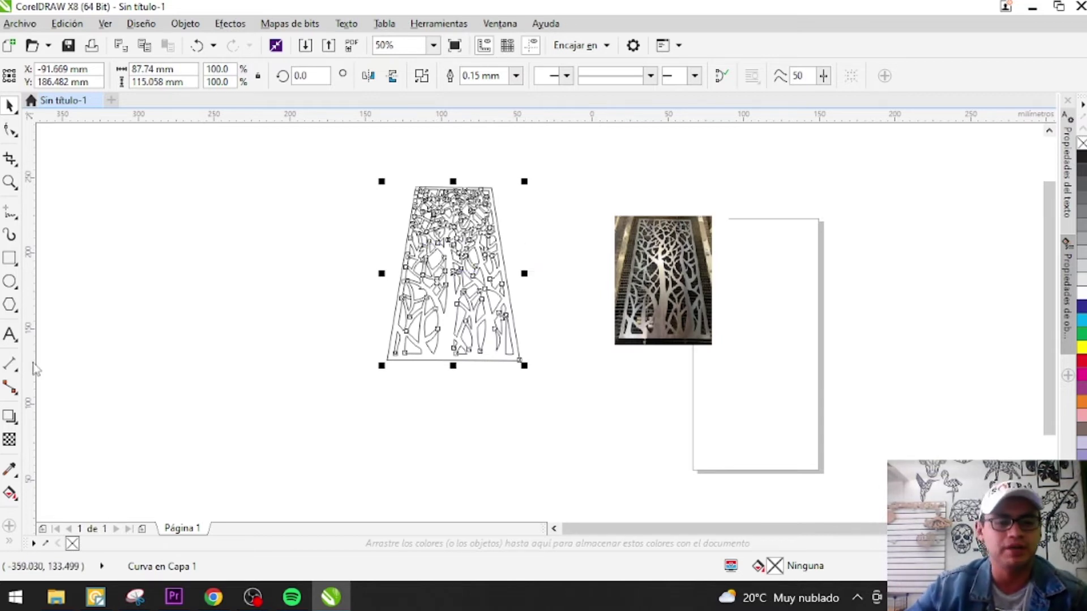
{"action": "left_click", "coordinate": [15, 422]}
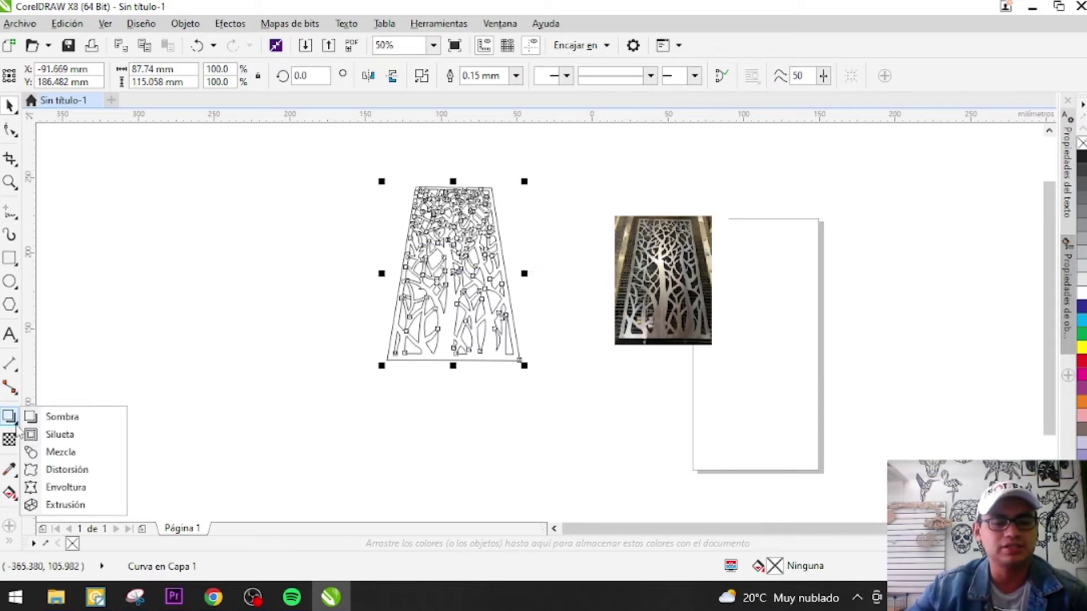
{"action": "left_click", "coordinate": [74, 495]}
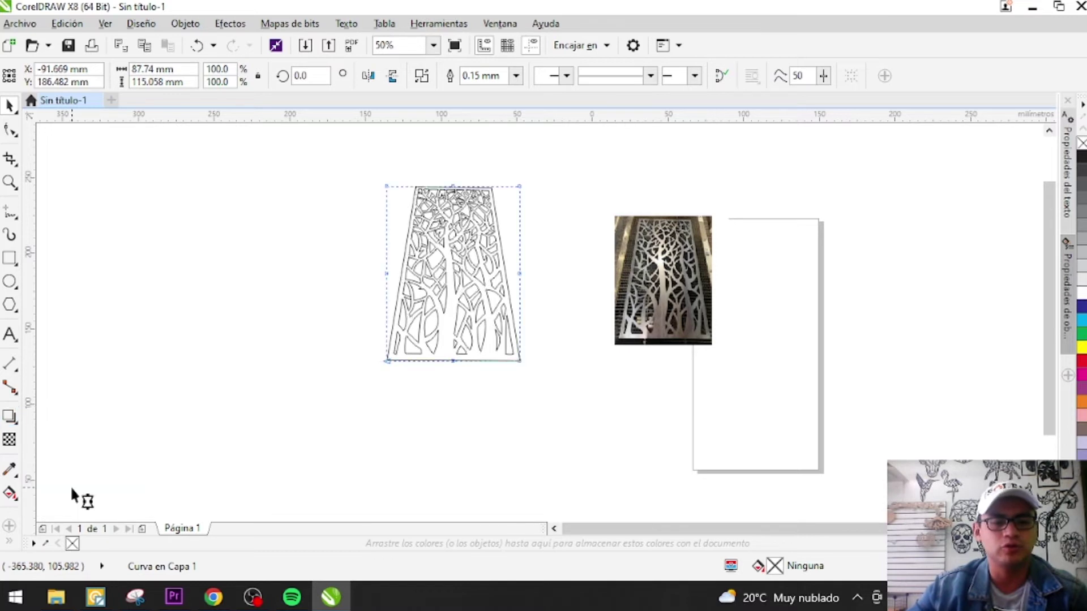
{"action": "left_click", "coordinate": [604, 44]}
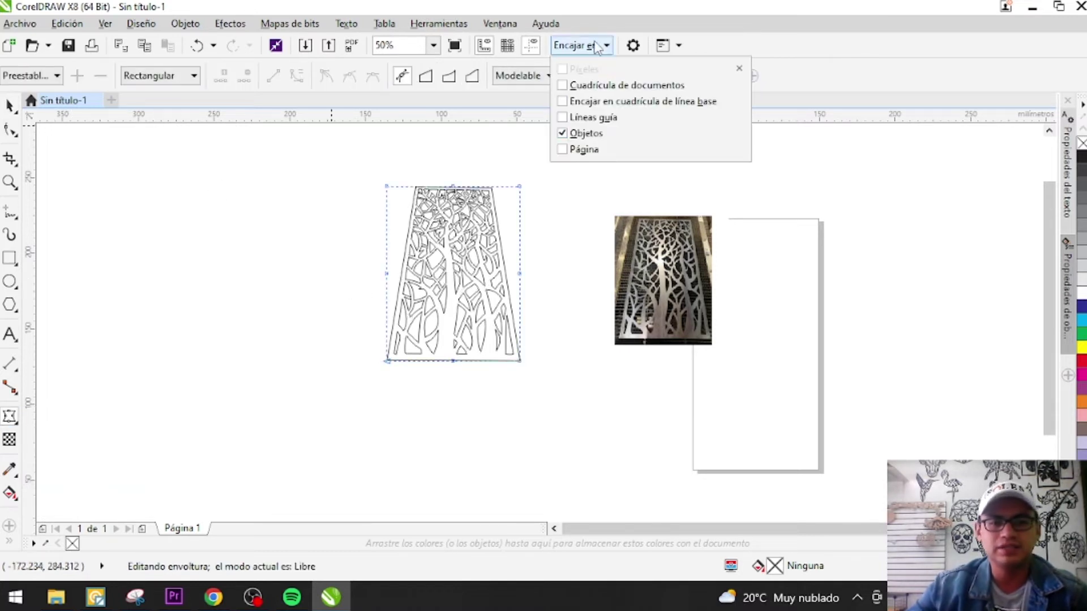
{"action": "left_click", "coordinate": [563, 118]}
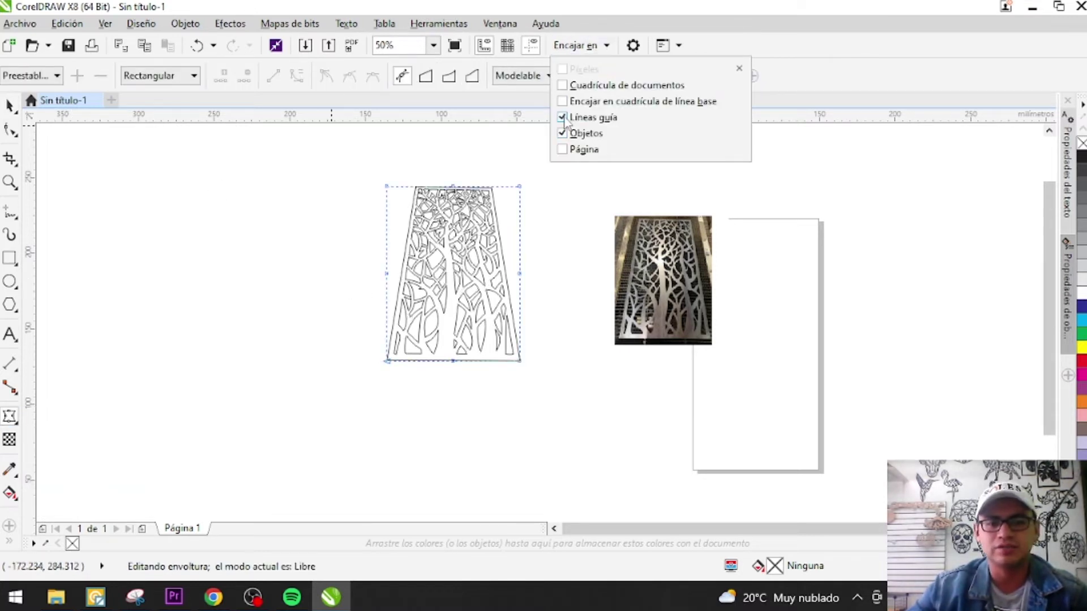
{"action": "left_click", "coordinate": [36, 340]}
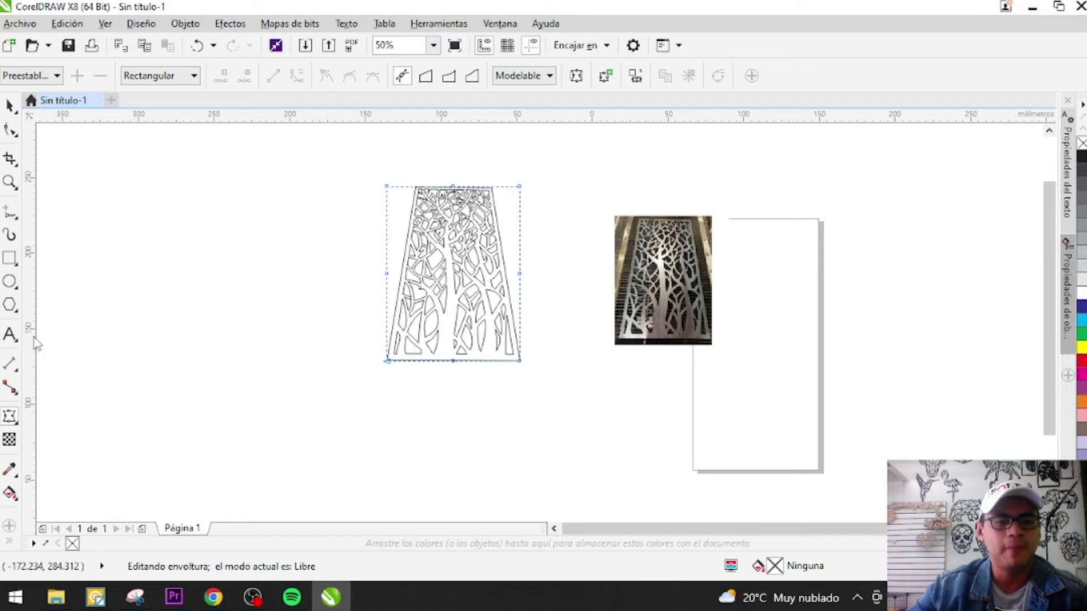
Step: Place vertical guidelines at the lower-left and lower-right corners of the lattice outline
{"action": "left_click", "coordinate": [10, 106]}
{"action": "left_click_drag", "start_coordinate": [30, 277], "coordinate": [387, 367]}
{"action": "left_click_drag", "start_coordinate": [35, 317], "coordinate": [520, 365]}
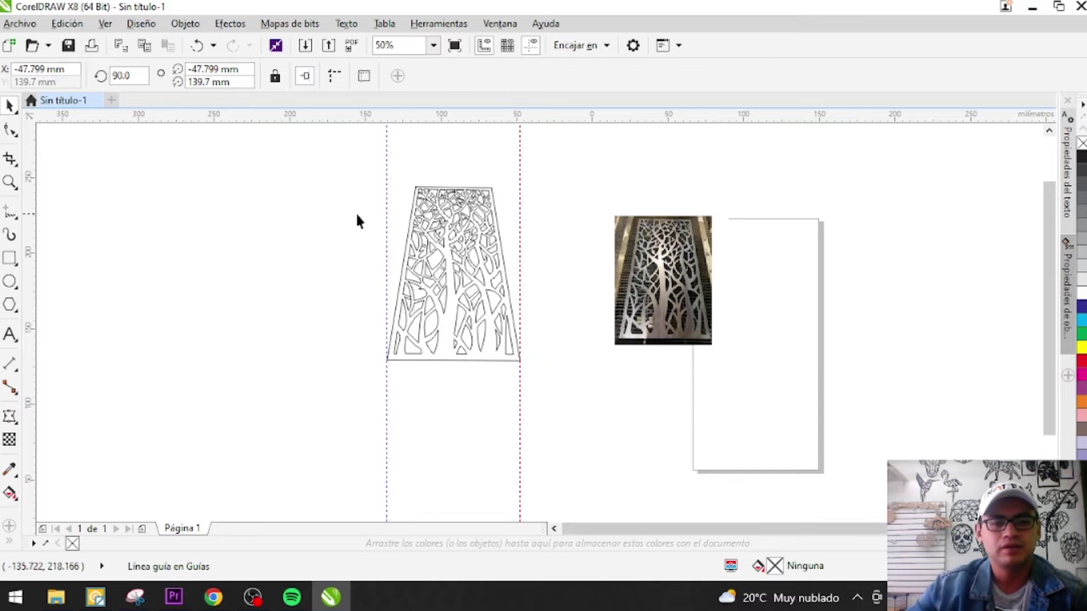
Step: Reactivate the Envelope tool on the lattice curve and remove the two middle nodes from the envelope's vertical sides
{"action": "left_click", "coordinate": [473, 237]}
{"action": "key", "text": "F10"}
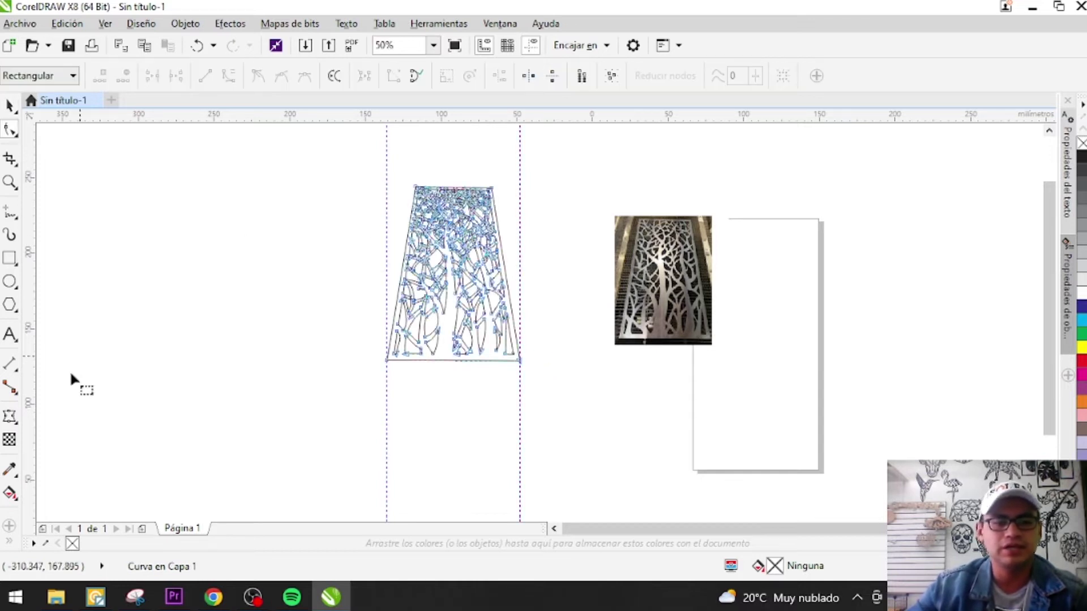
{"action": "left_click", "coordinate": [9, 419]}
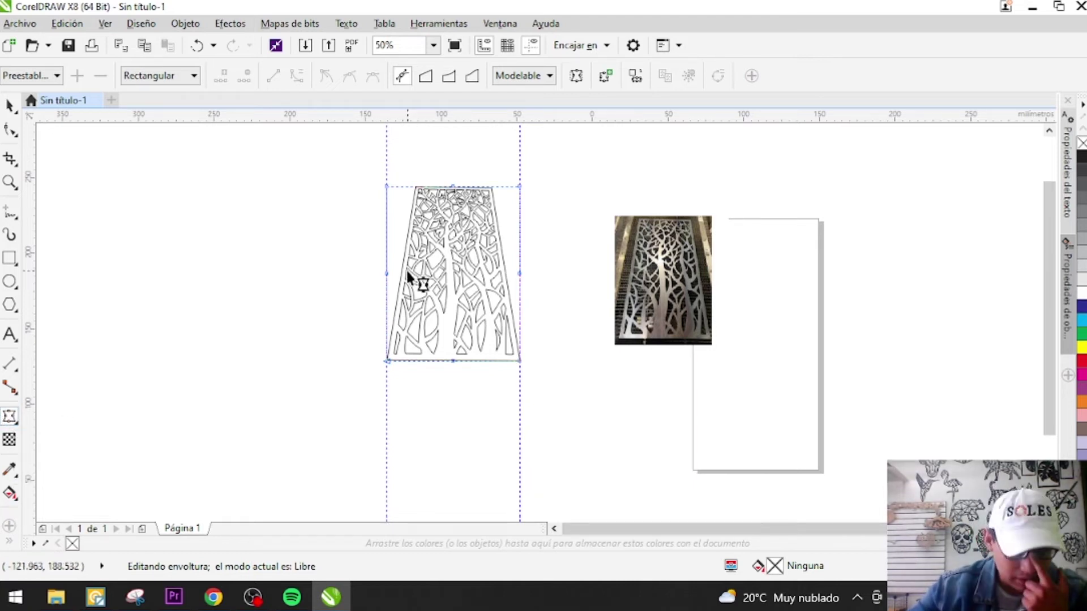
{"action": "left_click_drag", "start_coordinate": [352, 263], "coordinate": [552, 299]}
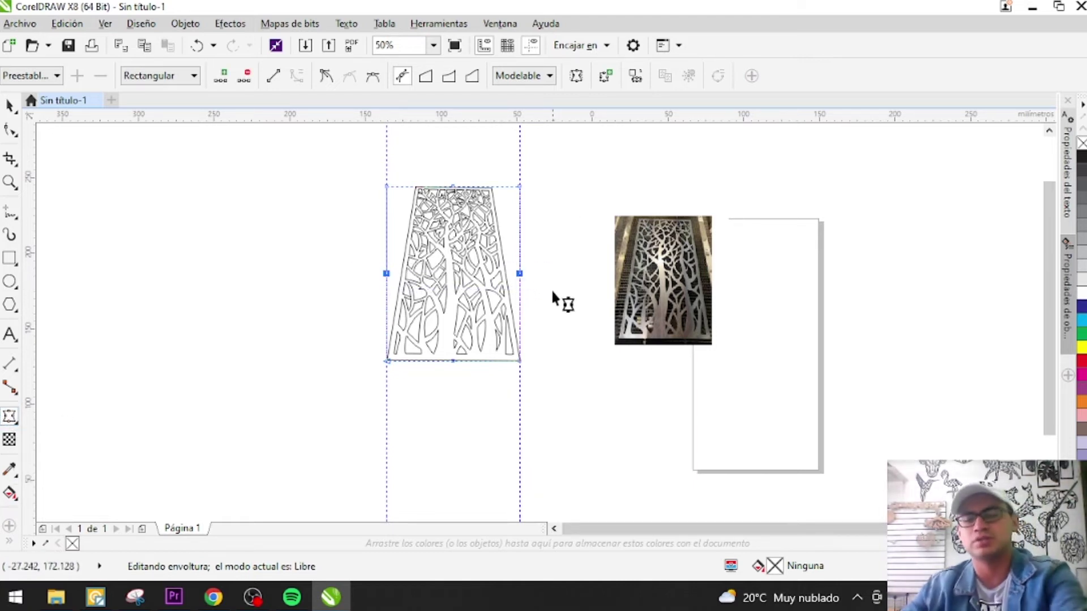
{"action": "left_click", "coordinate": [532, 314]}
Step: Pull the upper-left envelope node outward and adjust the side's curve handles until the lattice's left edge follows the left guideline
{"action": "left_click", "coordinate": [386, 187]}
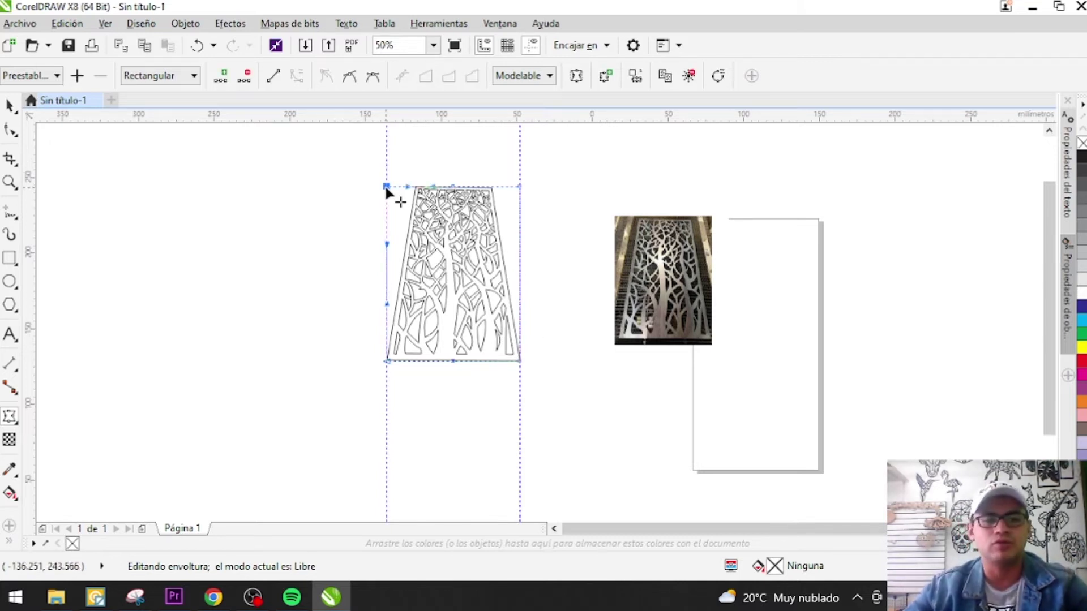
{"action": "left_click_drag", "start_coordinate": [386, 189], "coordinate": [352, 191]}
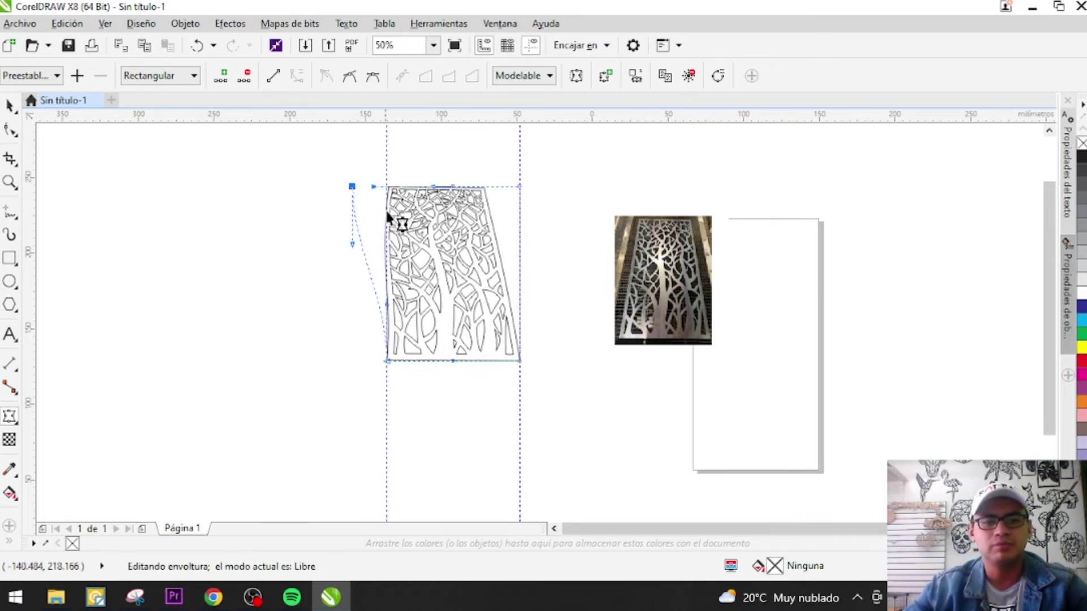
{"action": "scroll", "coordinate": [388, 205], "scroll_direction": "up", "scroll_amount": 2}
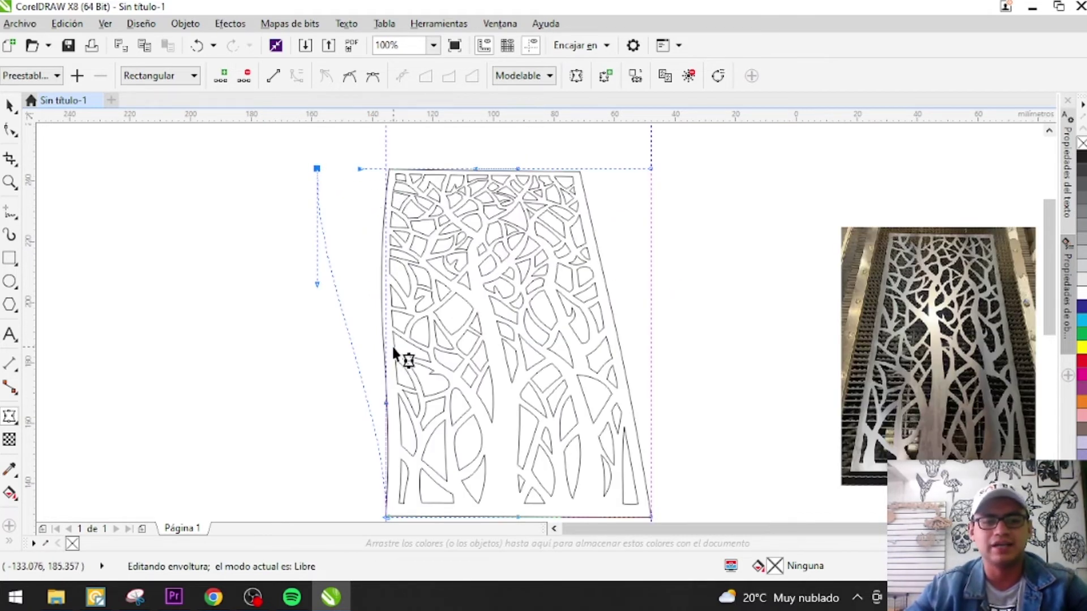
{"action": "scroll", "coordinate": [416, 294], "scroll_direction": "down", "scroll_amount": 2}
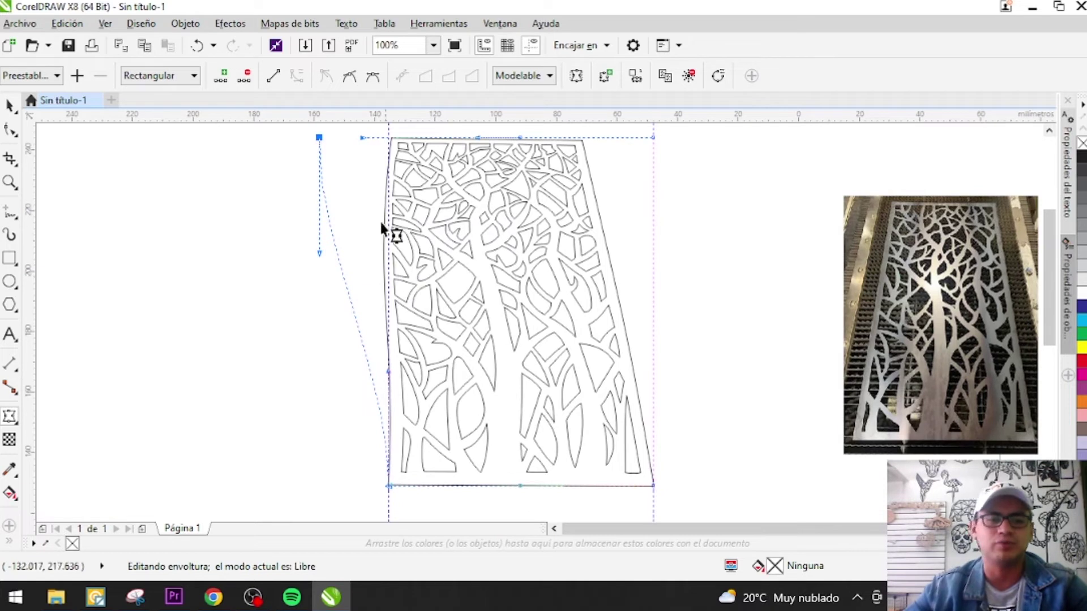
{"action": "mouse_move", "coordinate": [318, 253]}
{"action": "left_mouse_down"}
{"action": "mouse_move", "coordinate": [347, 246]}
{"action": "mouse_move", "coordinate": [337, 243]}
{"action": "left_mouse_up"}
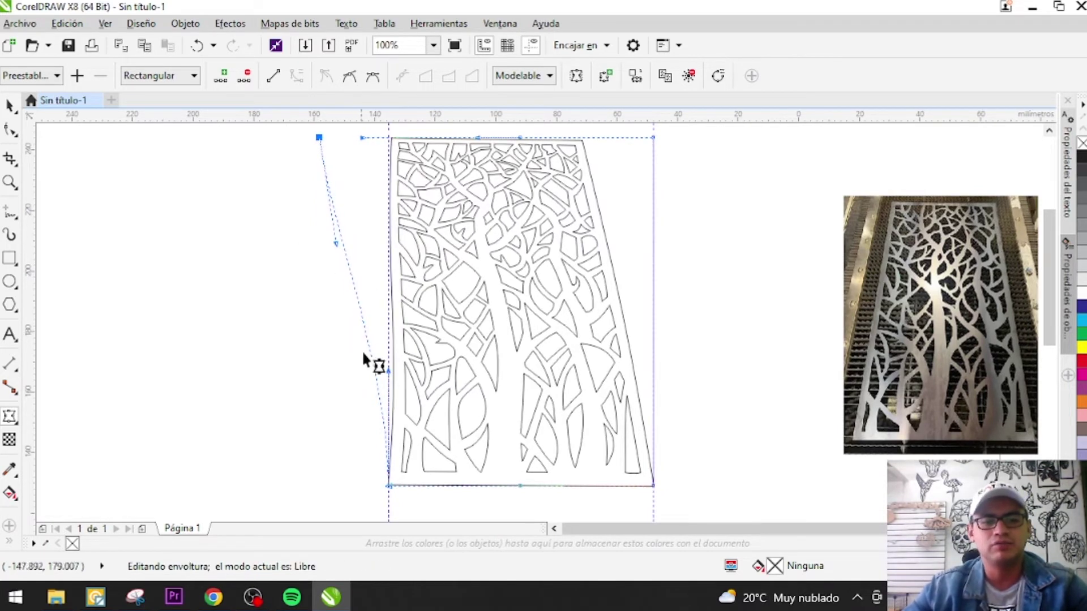
{"action": "left_click_drag", "start_coordinate": [387, 369], "coordinate": [372, 367]}
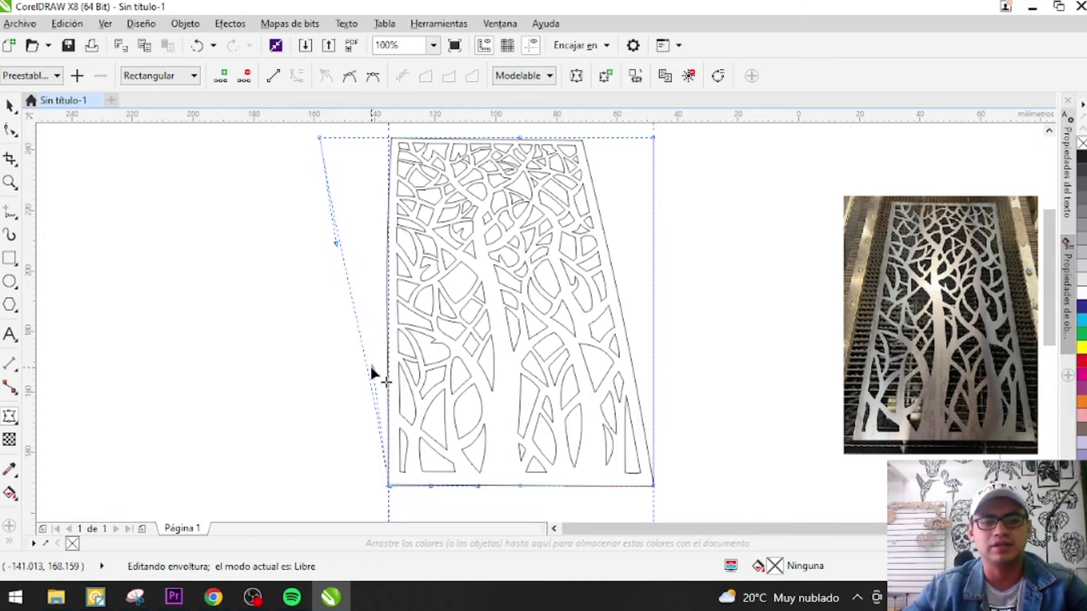
Step: Pull the upper-right envelope node outward and adjust the side's curve handles until the lattice's right edge follows the right guideline
{"action": "scroll", "coordinate": [589, 236], "scroll_direction": "up", "scroll_amount": 2}
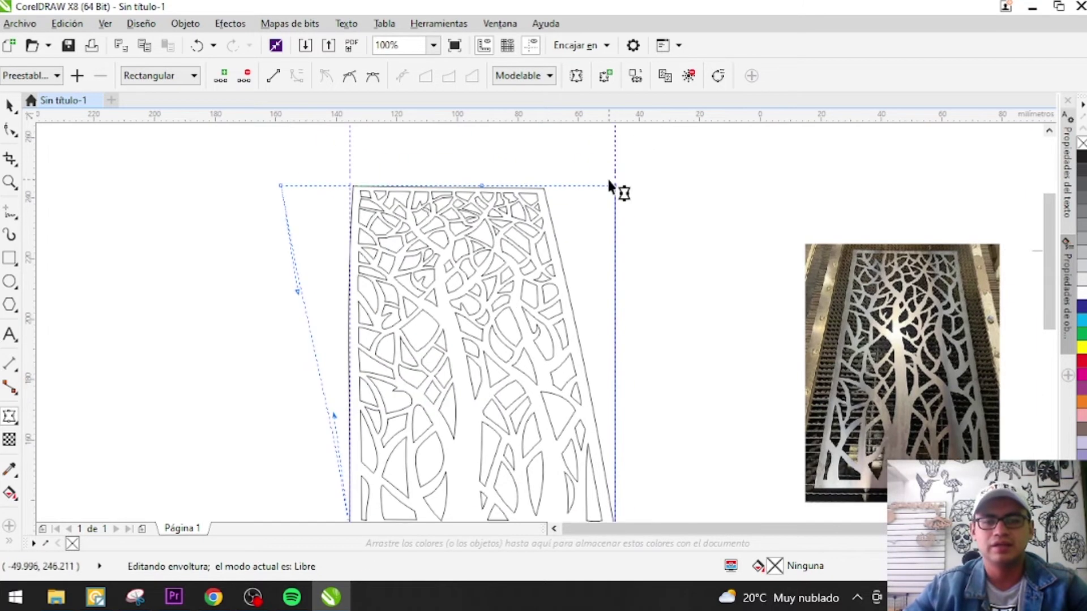
{"action": "left_click_drag", "start_coordinate": [612, 187], "coordinate": [717, 188]}
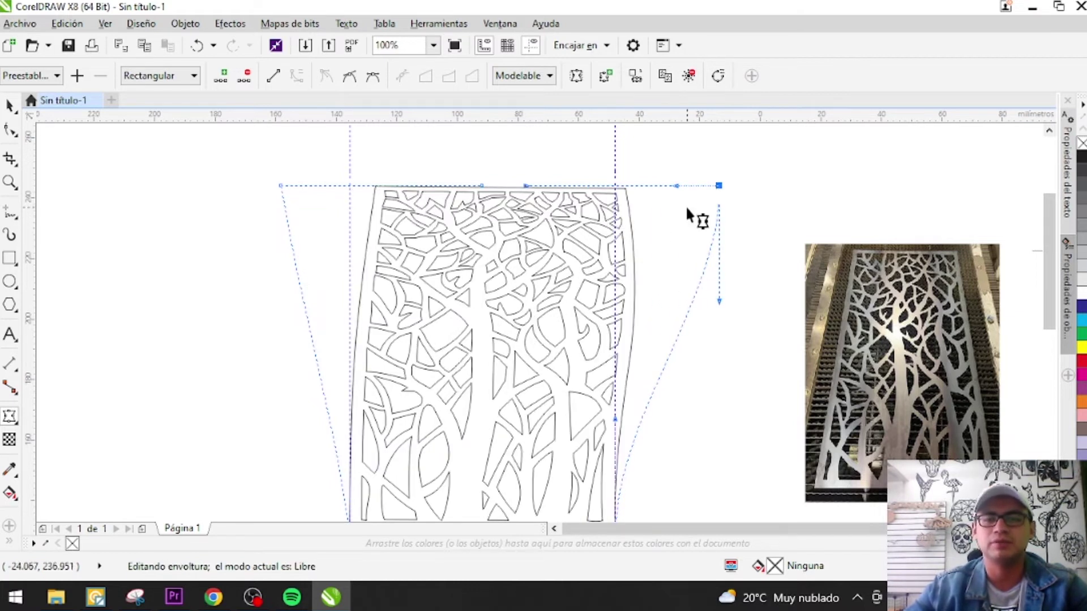
{"action": "left_click_drag", "start_coordinate": [719, 301], "coordinate": [674, 286]}
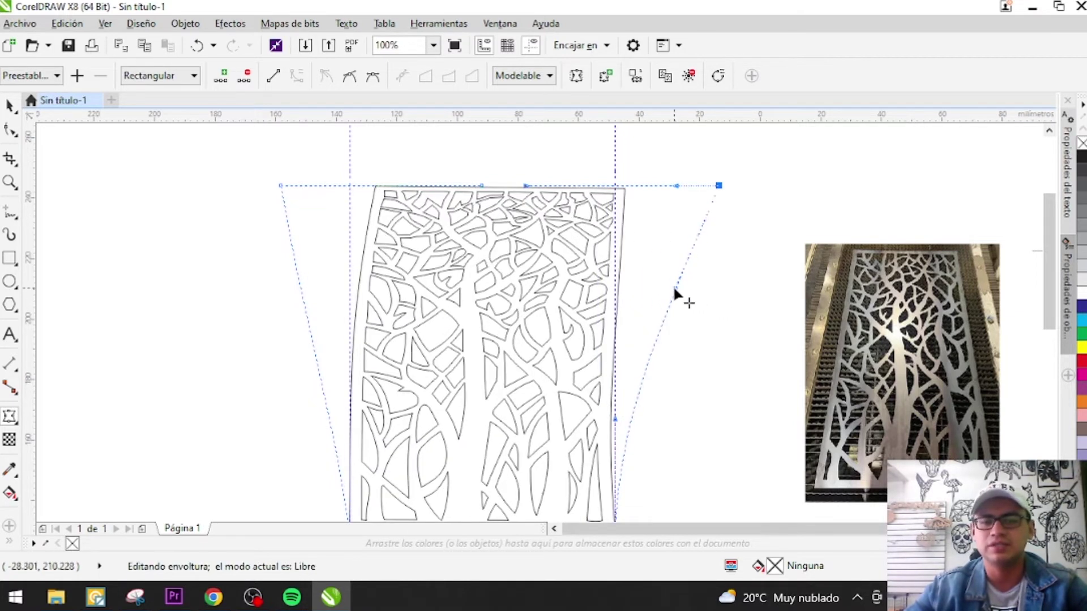
{"action": "left_click_drag", "start_coordinate": [717, 186], "coordinate": [707, 184]}
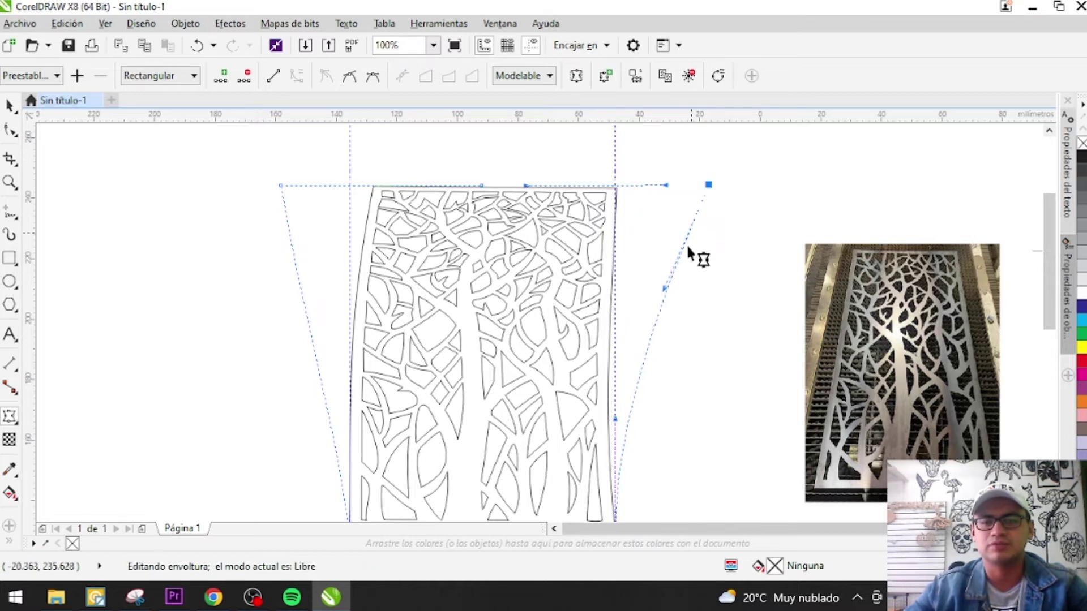
{"action": "left_click_drag", "start_coordinate": [664, 290], "coordinate": [679, 284]}
{"action": "scroll", "coordinate": [680, 284], "scroll_direction": "down", "scroll_amount": 3}
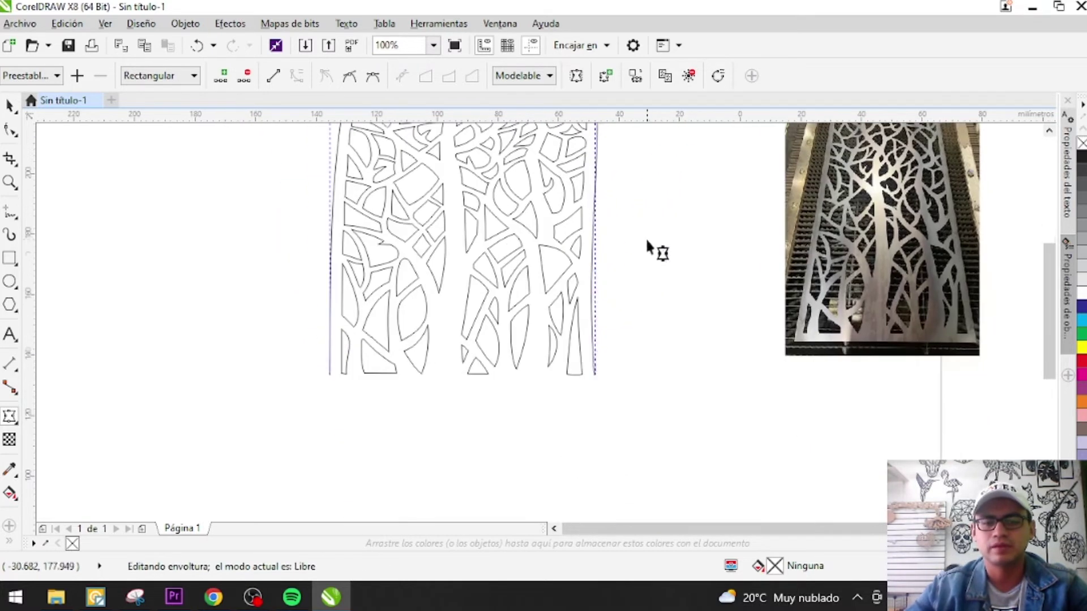
{"action": "left_click_drag", "start_coordinate": [595, 274], "coordinate": [604, 270]}
{"action": "scroll", "coordinate": [603, 270], "scroll_direction": "down", "scroll_amount": 2}
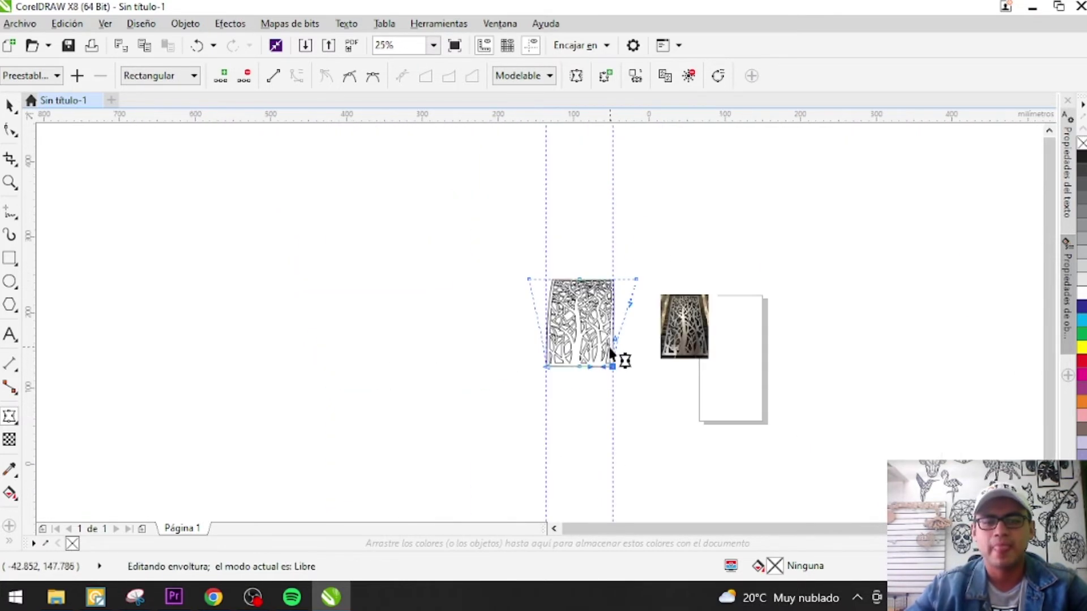
Step: Readjust the upper-left envelope node and its side handles to square the left edge, and finish the envelope with the lattice deselected
{"action": "scroll", "coordinate": [616, 351], "scroll_direction": "up", "scroll_amount": 2}
{"action": "left_click_drag", "start_coordinate": [311, 157], "coordinate": [285, 157]}
{"action": "left_click_drag", "start_coordinate": [302, 251], "coordinate": [326, 263]}
{"action": "left_click_drag", "start_coordinate": [365, 389], "coordinate": [360, 387]}
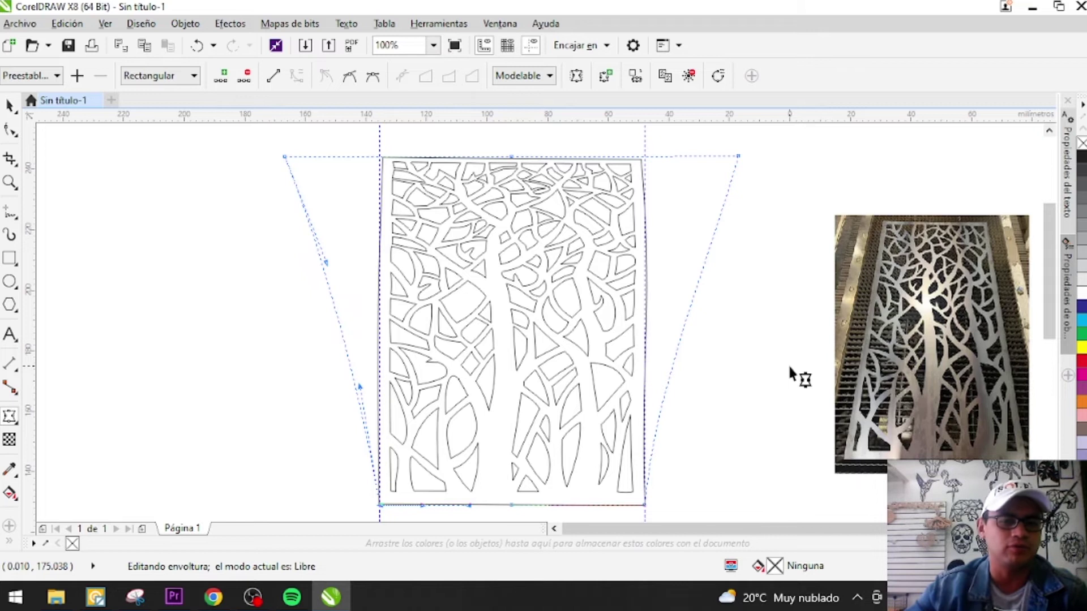
{"action": "left_click", "coordinate": [9, 107]}
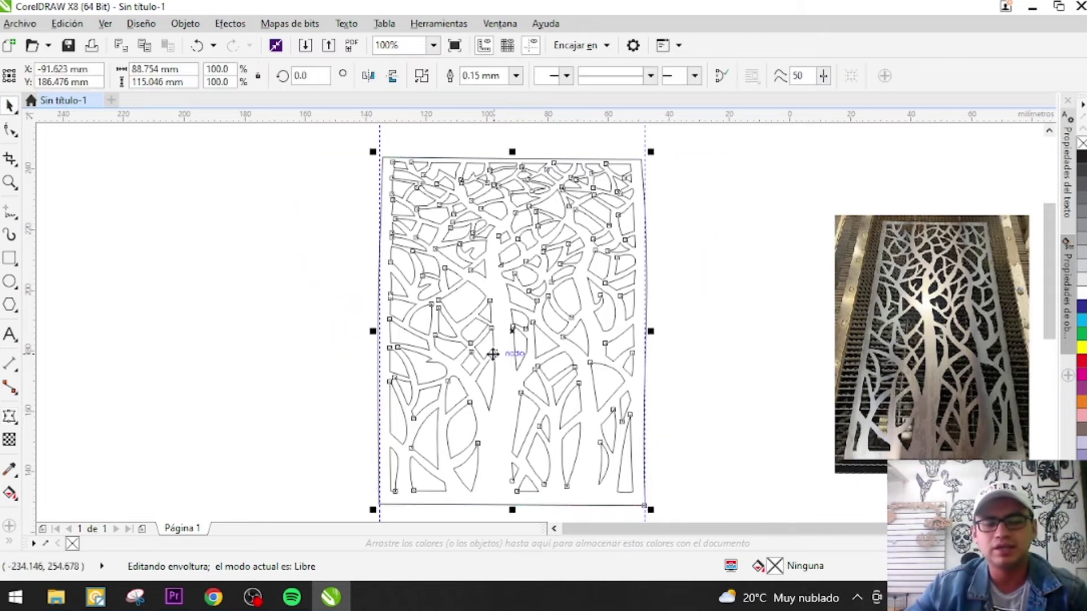
{"action": "left_click", "coordinate": [334, 287]}
{"action": "scroll", "coordinate": [335, 287], "scroll_direction": "down", "scroll_amount": 2}
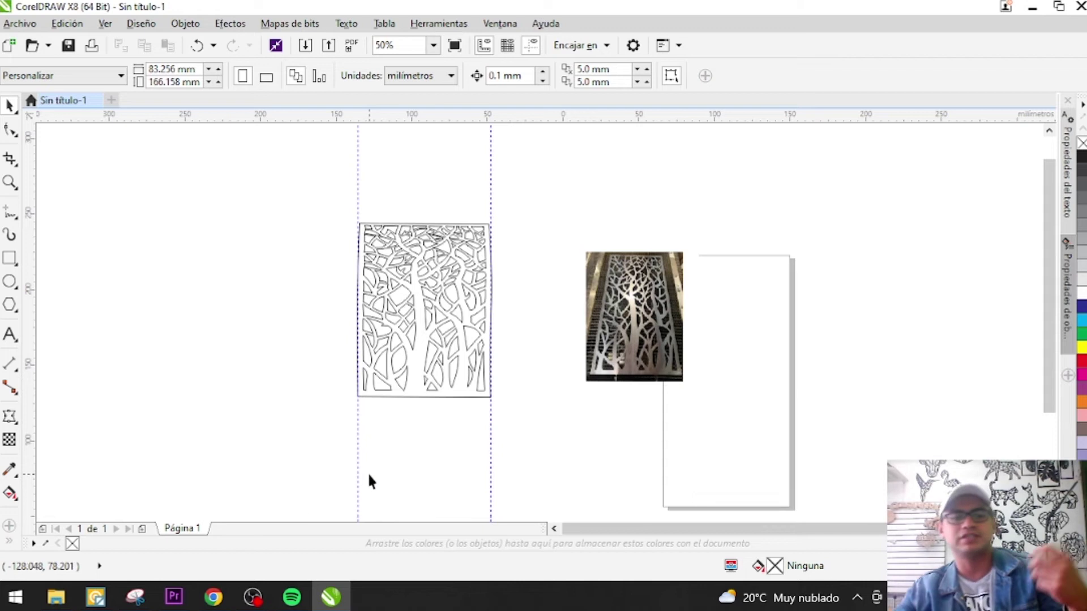
Step: Switch to Chrome and run an image search for "celosia de arbol silueta" in a new tab
{"action": "left_click", "coordinate": [213, 597]}
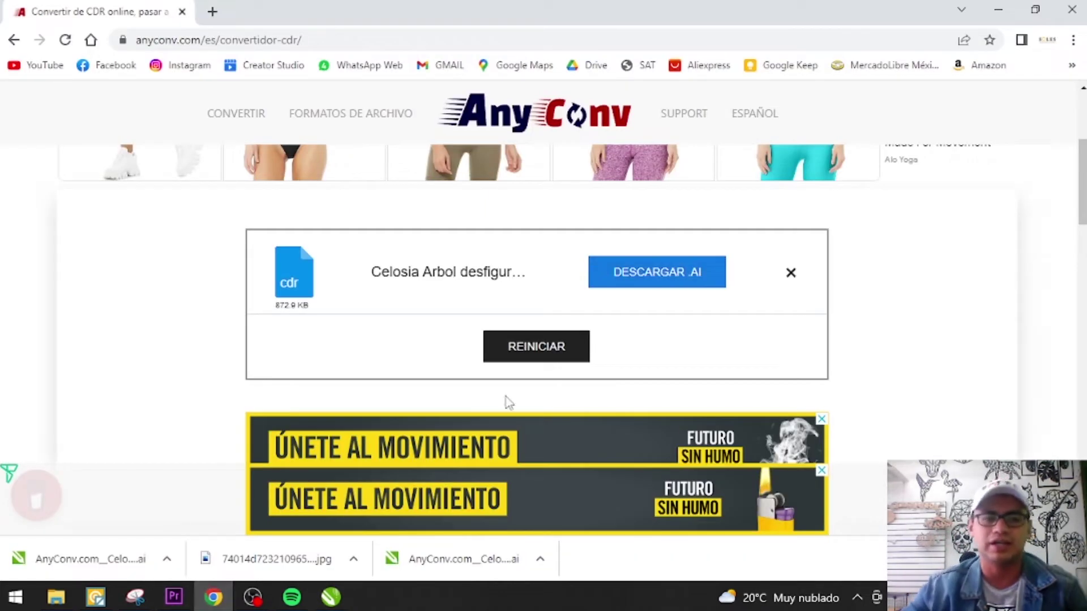
{"action": "left_click", "coordinate": [213, 13]}
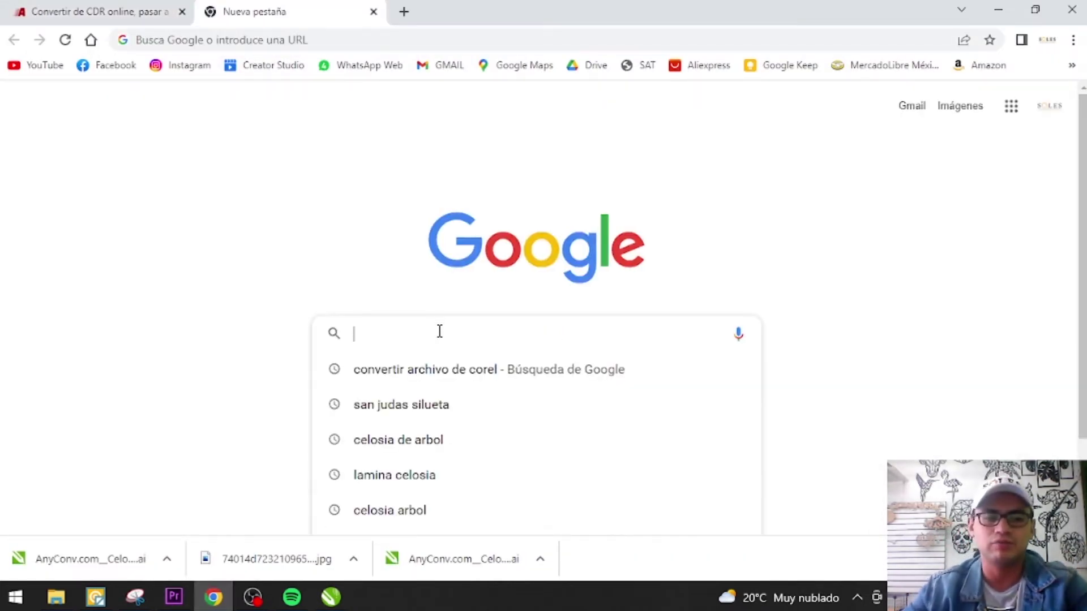
{"action": "type", "text": "celosia de arbol silueta"}
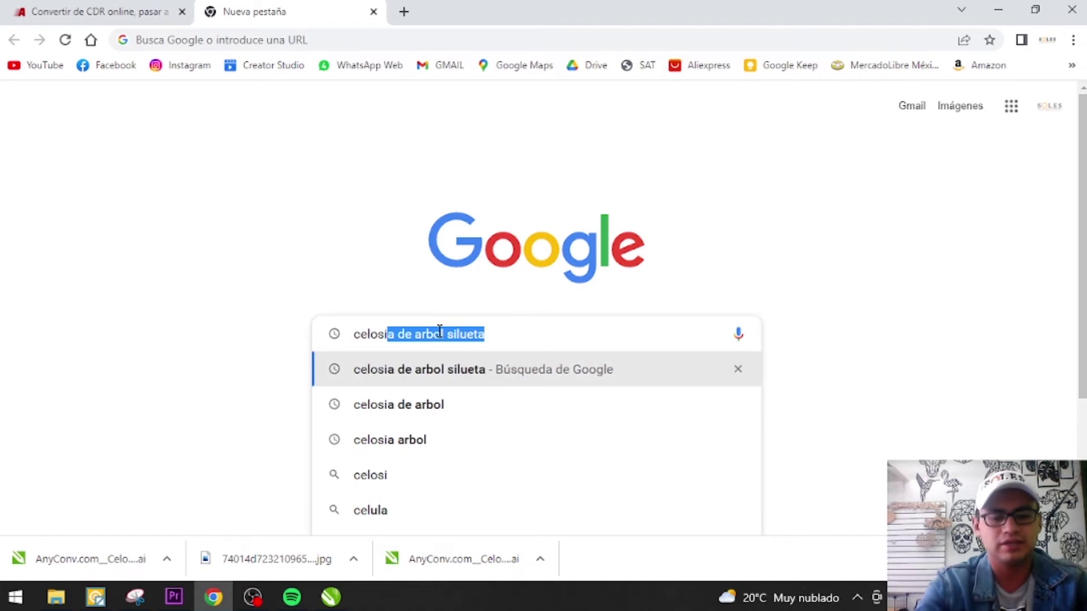
{"action": "left_click", "coordinate": [439, 333]}
{"action": "key", "text": "Return"}
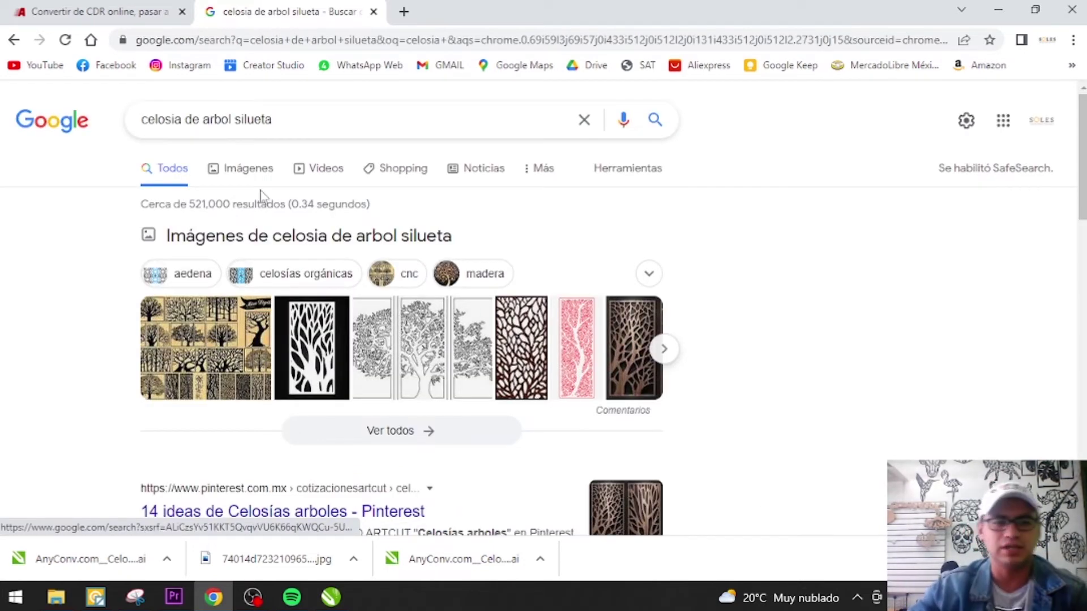
{"action": "left_click", "coordinate": [245, 179]}
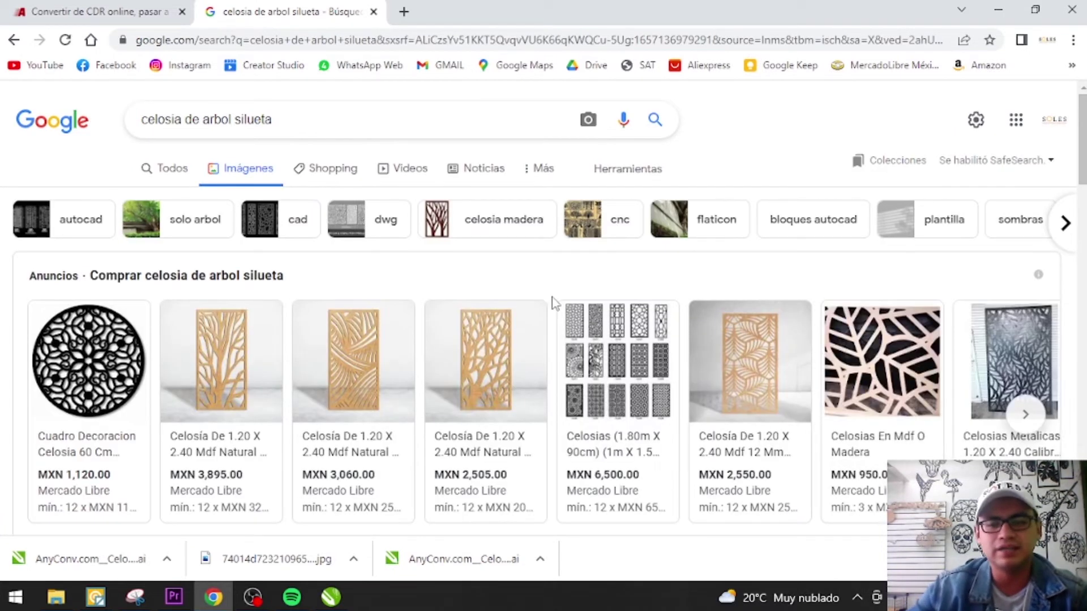
Step: Browse the image results and open the preview of the black rectangular tree lattice with two trunks from Pinterest
{"action": "scroll", "coordinate": [515, 285], "scroll_direction": "down", "scroll_amount": 3}
{"action": "scroll", "coordinate": [518, 312], "scroll_direction": "down", "scroll_amount": 2}
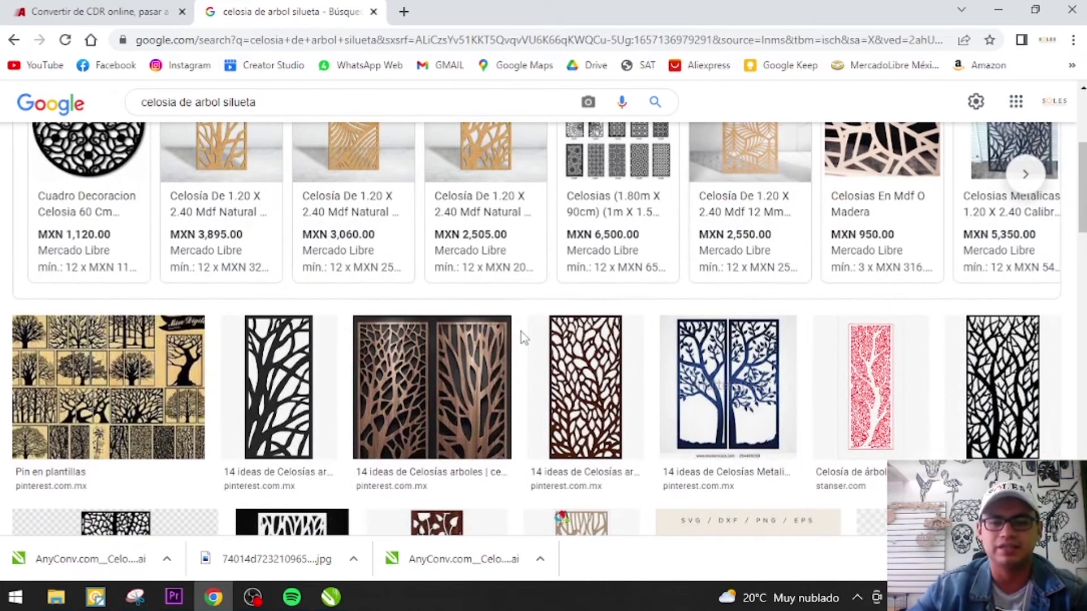
{"action": "scroll", "coordinate": [521, 332], "scroll_direction": "down", "scroll_amount": 3}
{"action": "left_click", "coordinate": [1019, 270]}
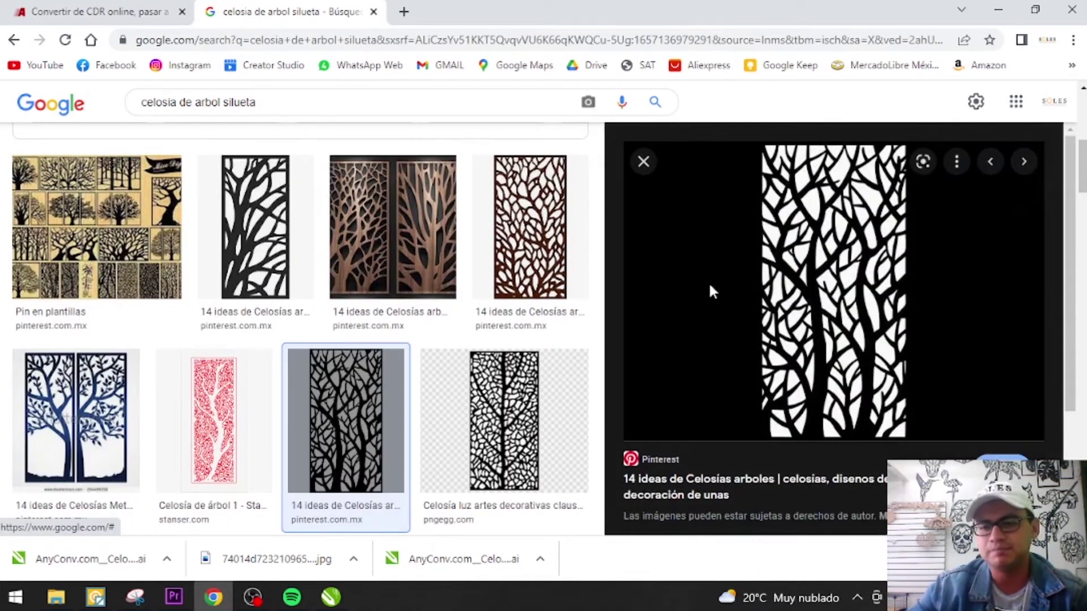
{"action": "right_click", "coordinate": [854, 276]}
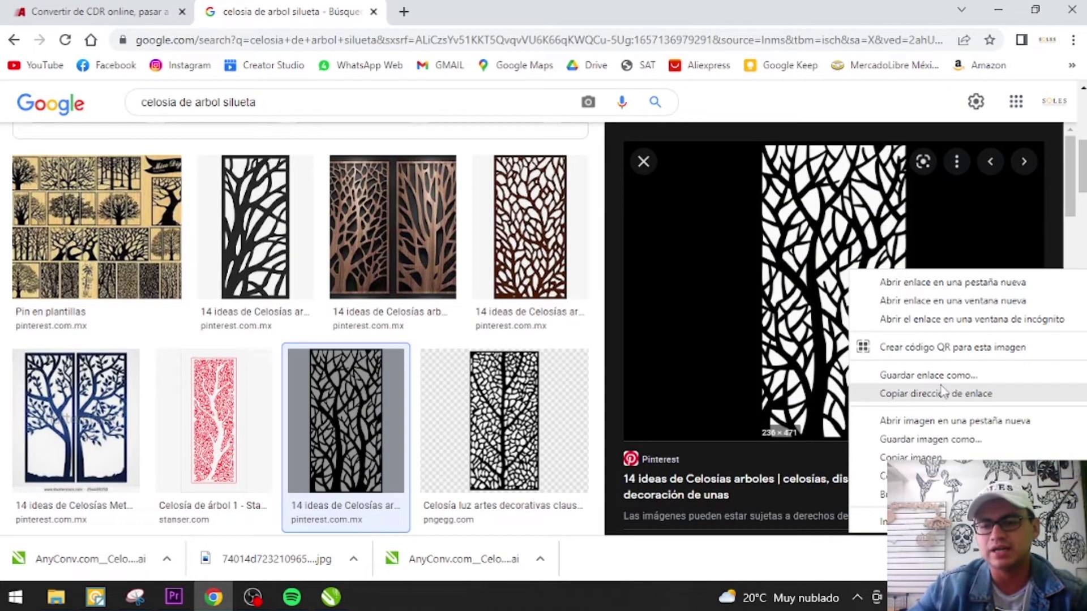
{"action": "left_click", "coordinate": [952, 445]}
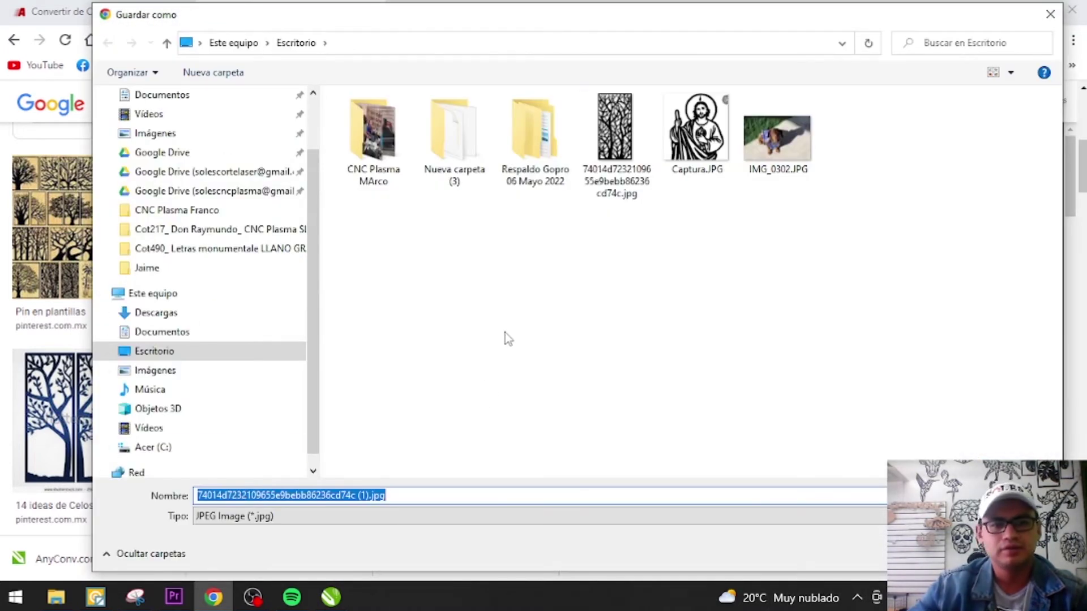
{"action": "left_click", "coordinate": [616, 136]}
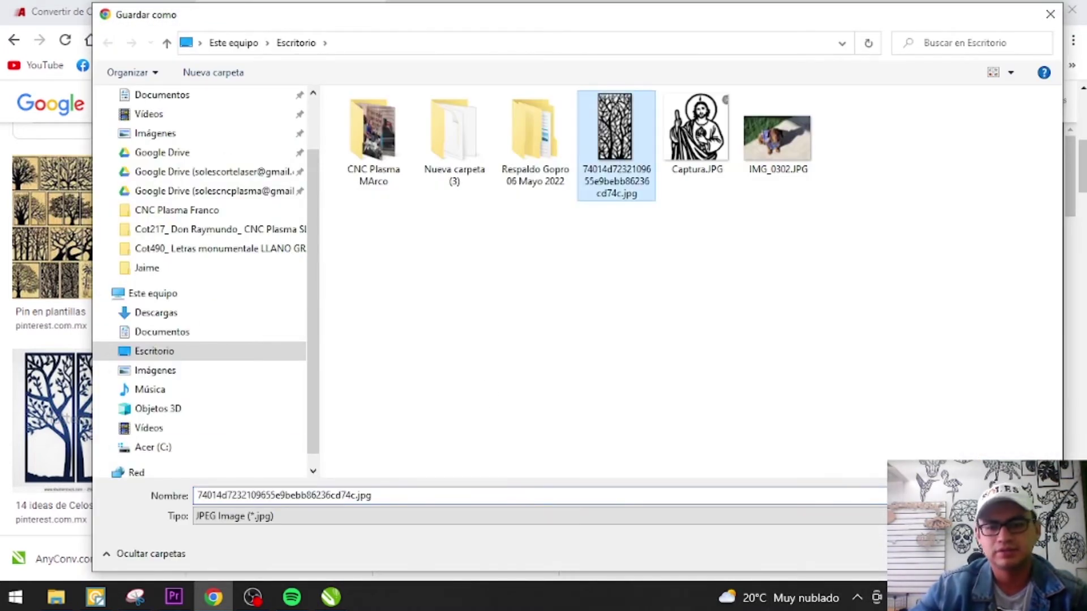
{"action": "double_click", "coordinate": [616, 135]}
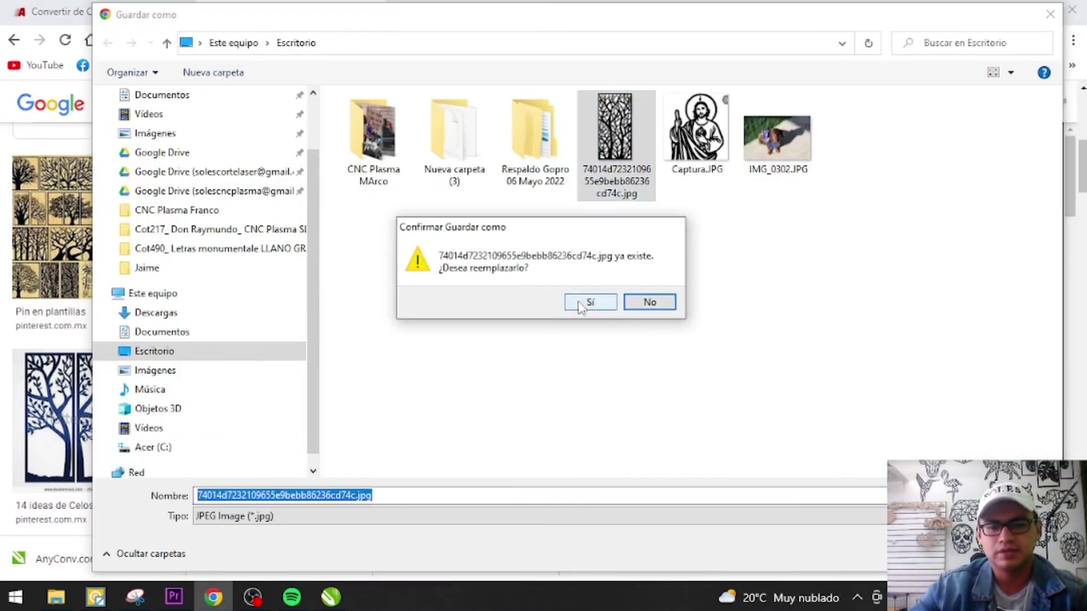
{"action": "left_click", "coordinate": [586, 303]}
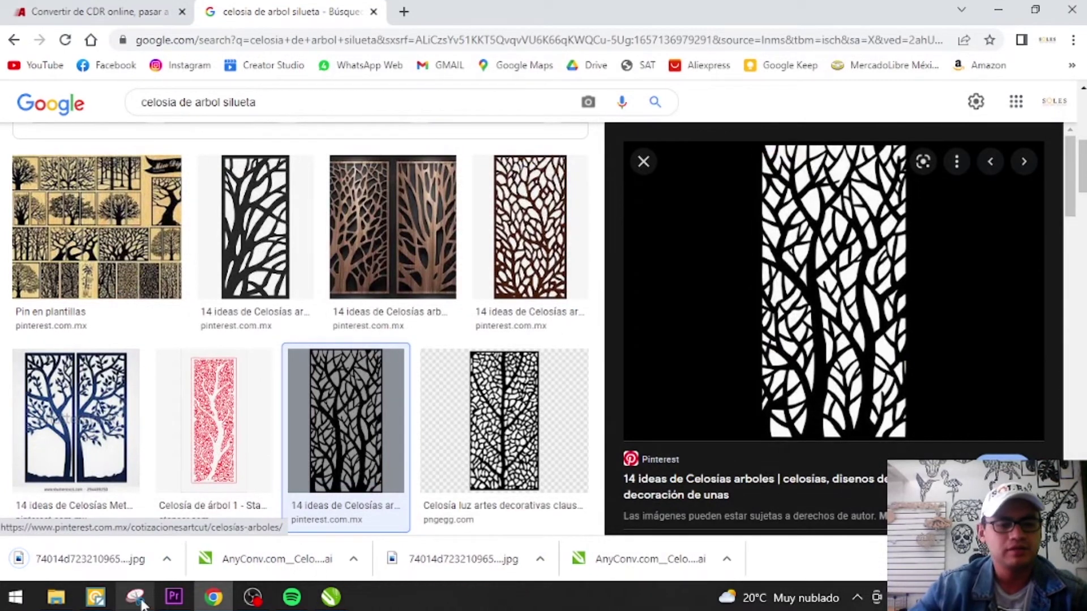
Step: Load the saved lattice JPG from the desktop into Vector Magic and vectorize it with high detail in two colours
{"action": "left_click", "coordinate": [98, 599]}
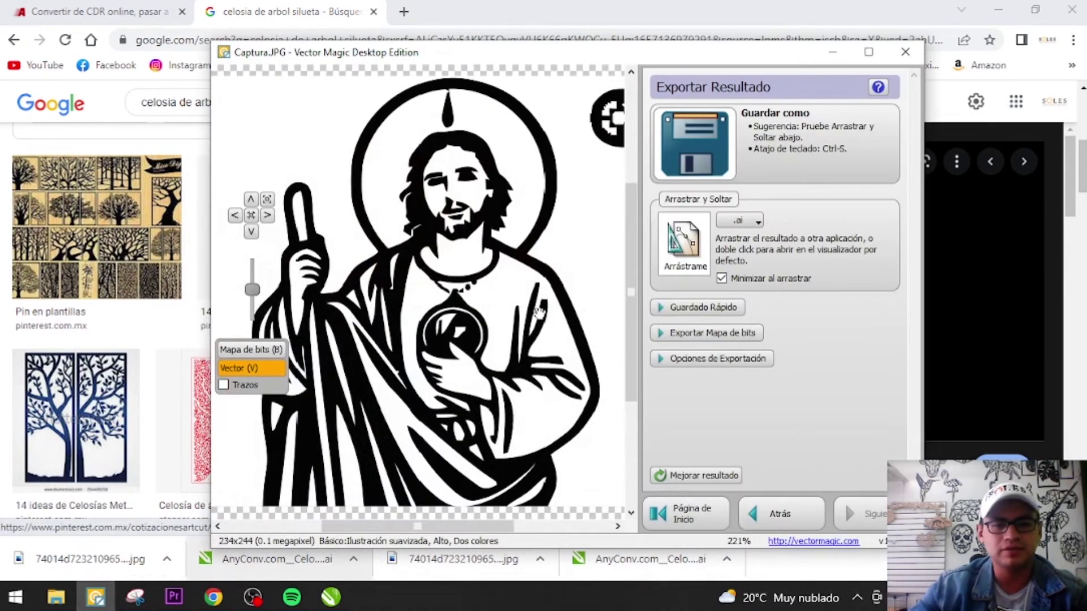
{"action": "key", "text": "super+d"}
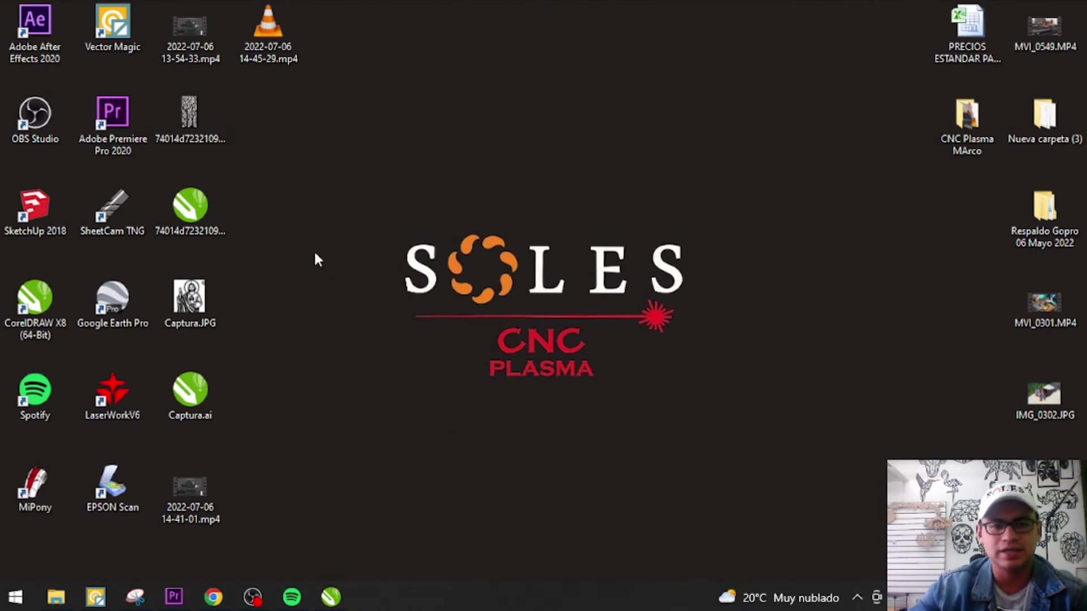
{"action": "left_click", "coordinate": [188, 119]}
{"action": "left_click_drag", "start_coordinate": [188, 119], "coordinate": [480, 339]}
{"action": "left_click", "coordinate": [732, 128]}
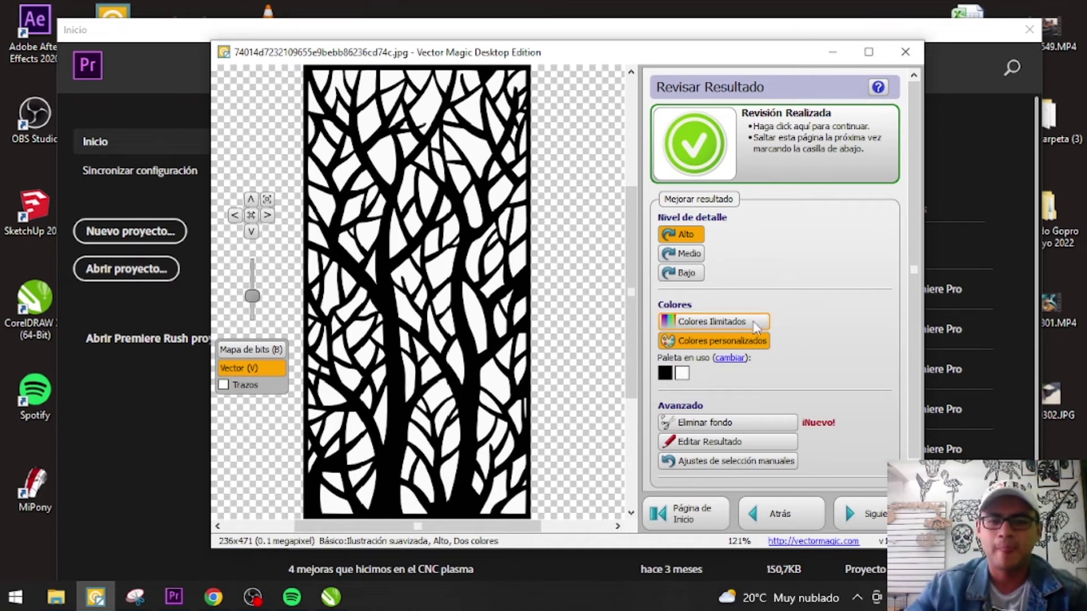
{"action": "left_click", "coordinate": [870, 522]}
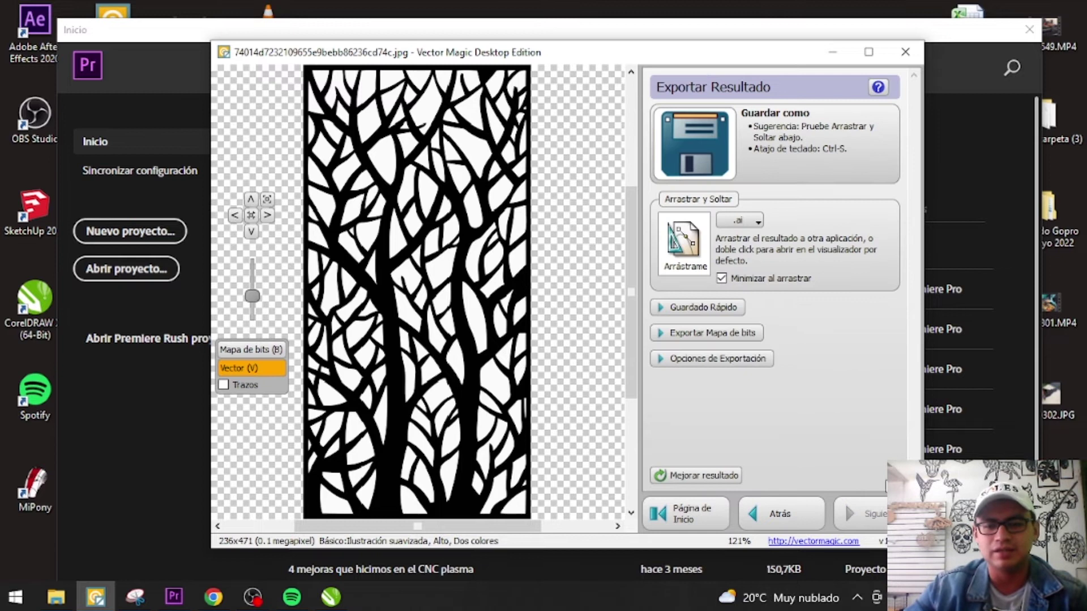
{"action": "left_click", "coordinate": [698, 129]}
{"action": "left_click", "coordinate": [614, 424]}
{"action": "left_click", "coordinate": [599, 308]}
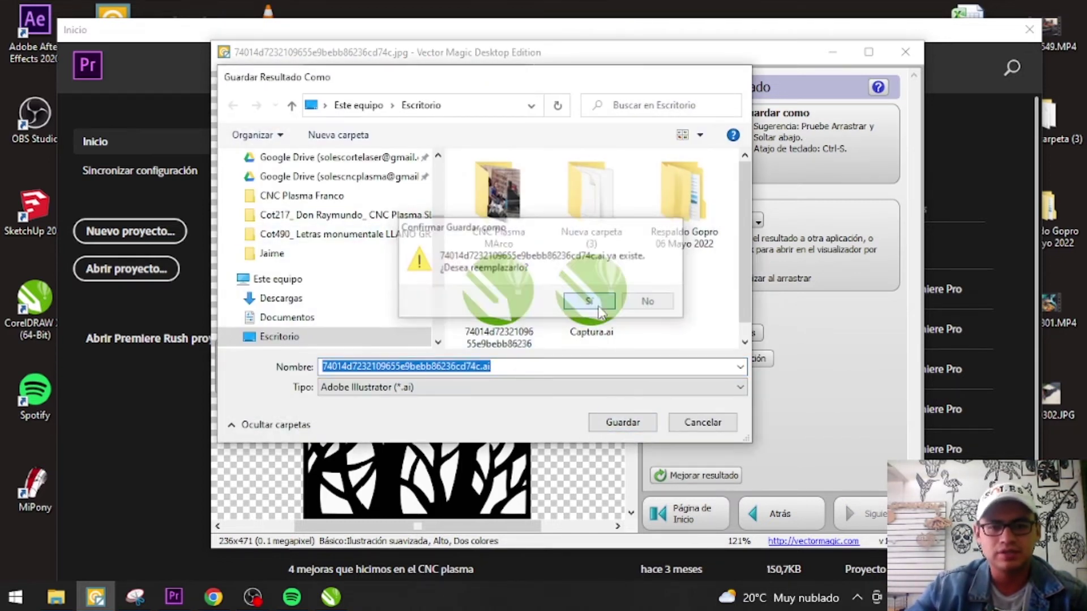
{"action": "key", "text": "super+d"}
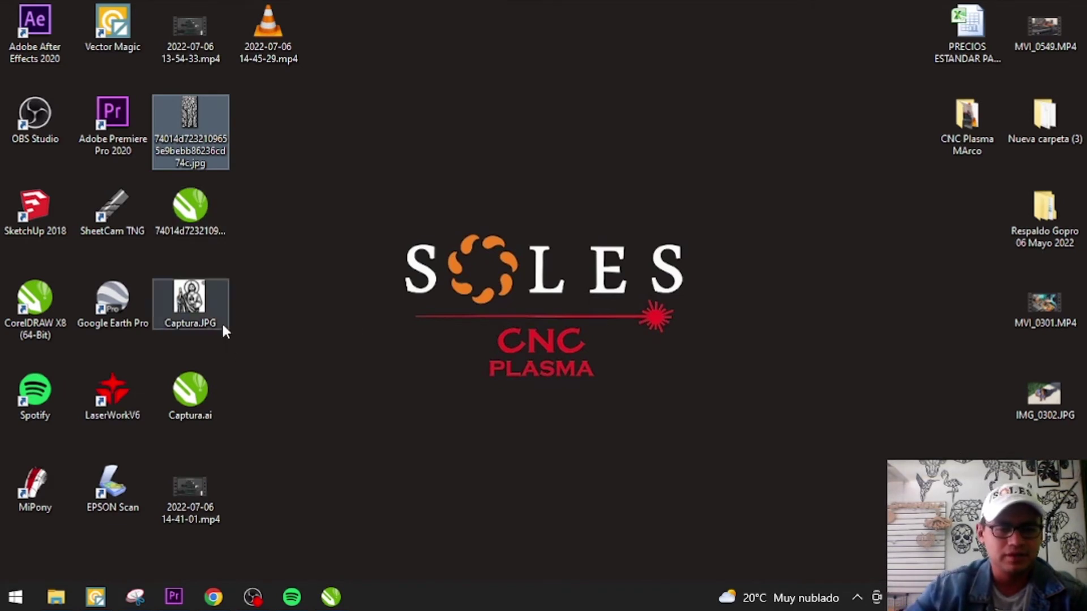
{"action": "left_click", "coordinate": [195, 215]}
{"action": "left_click_drag", "start_coordinate": [212, 231], "coordinate": [719, 342]}
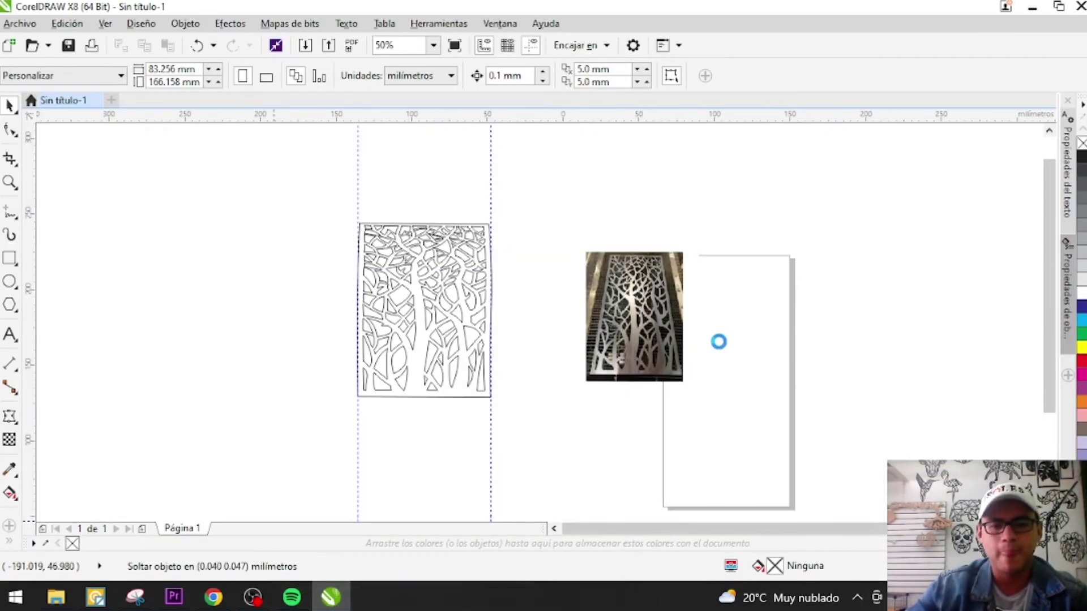
Step: Shift the black vector lattice aside and enlarge the lattice photo to about 163 mm wide, placing it between the outline drawing and the vector
{"action": "left_click", "coordinate": [622, 354]}
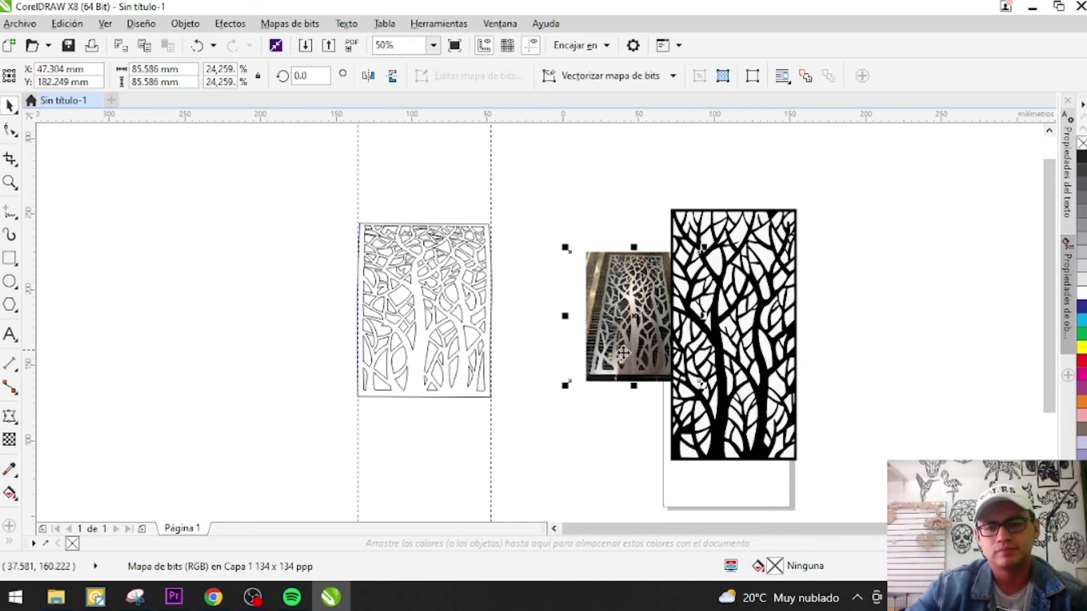
{"action": "left_click_drag", "start_coordinate": [565, 385], "coordinate": [512, 439]}
{"action": "left_click_drag", "start_coordinate": [617, 388], "coordinate": [613, 358]}
{"action": "left_click_drag", "start_coordinate": [769, 409], "coordinate": [856, 398]}
{"action": "left_click", "coordinate": [601, 326]}
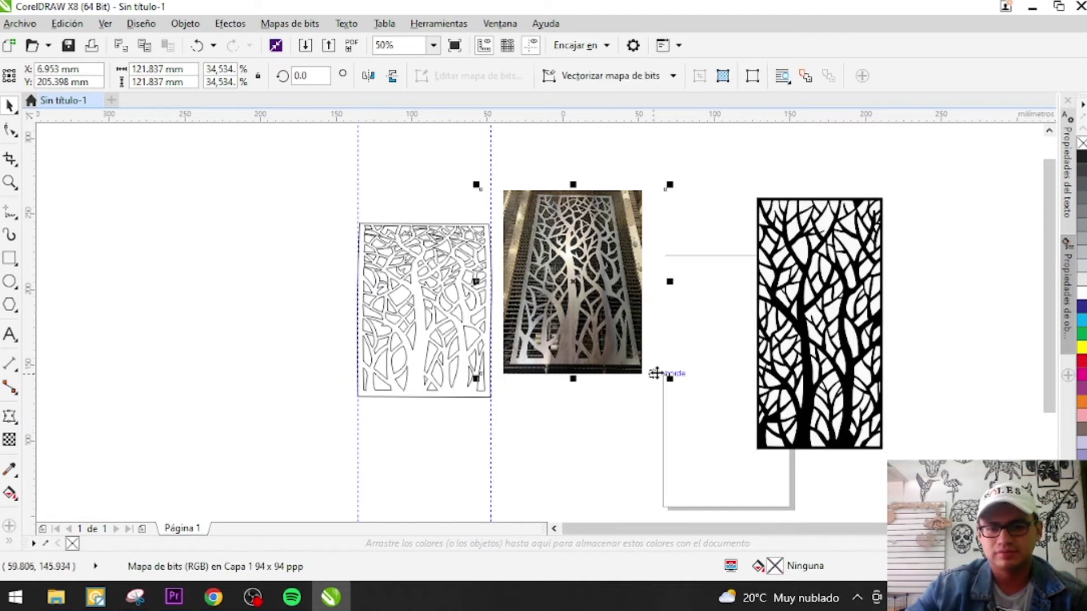
{"action": "left_click_drag", "start_coordinate": [669, 378], "coordinate": [716, 423]}
{"action": "left_click_drag", "start_coordinate": [607, 323], "coordinate": [637, 357]}
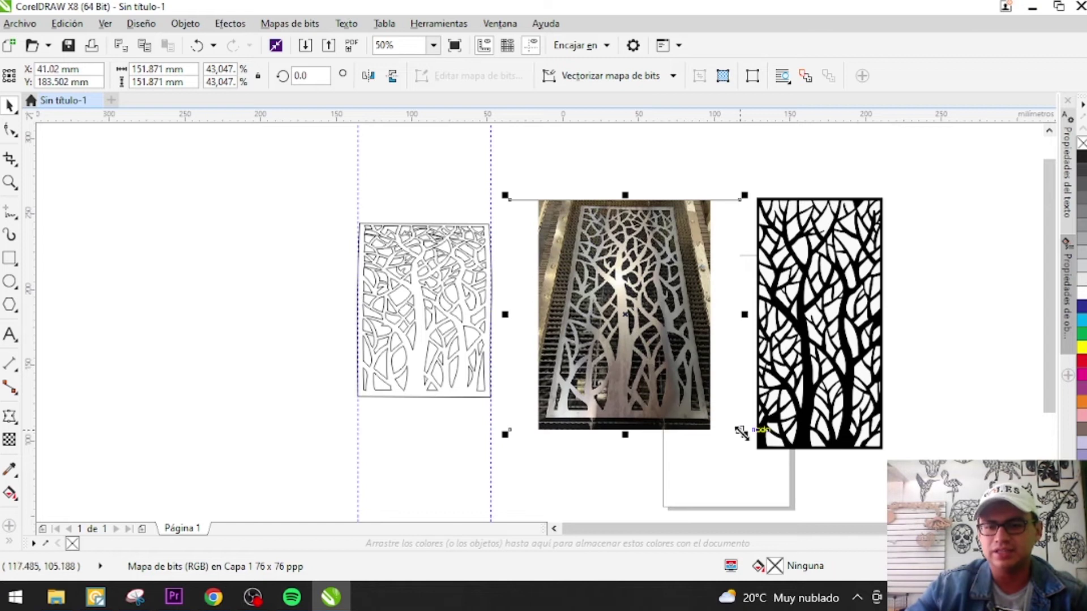
{"action": "left_click_drag", "start_coordinate": [742, 433], "coordinate": [759, 450]}
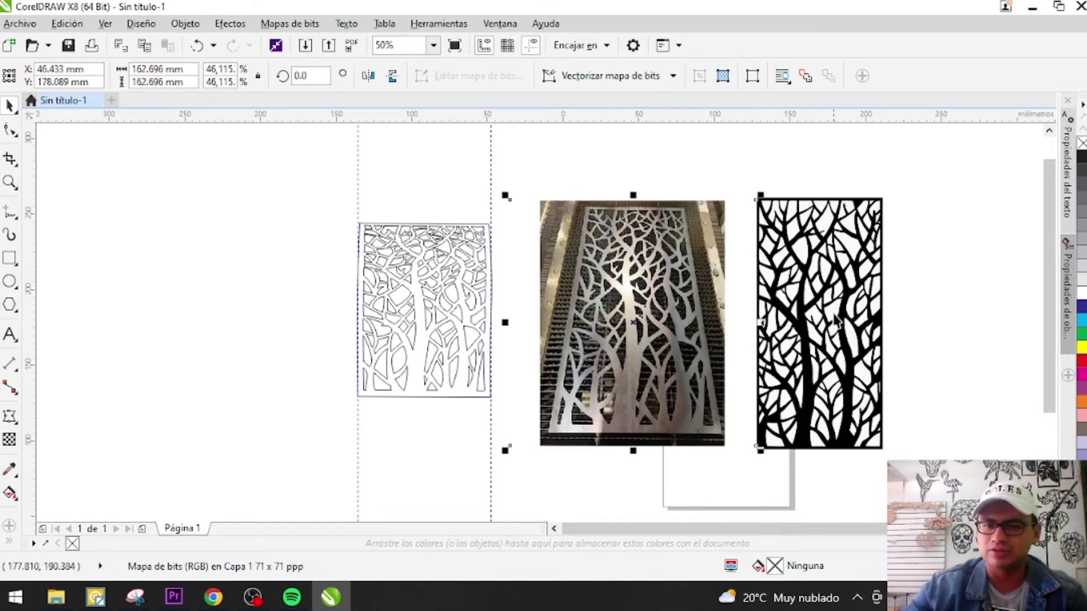
Step: Compare the branch pattern of the black vector lattice with that of the lattice photo
{"action": "scroll", "coordinate": [864, 210], "scroll_direction": "up", "scroll_amount": 2}
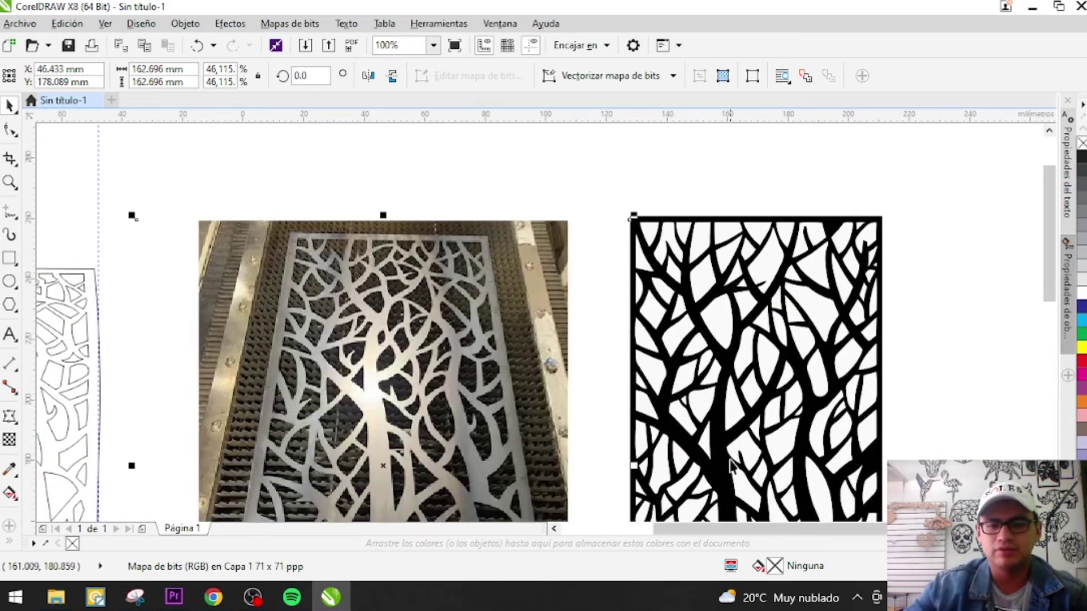
{"action": "scroll", "coordinate": [715, 323], "scroll_direction": "down", "scroll_amount": 3}
{"action": "scroll", "coordinate": [748, 338], "scroll_direction": "up", "scroll_amount": 3}
{"action": "left_click", "coordinate": [753, 334]}
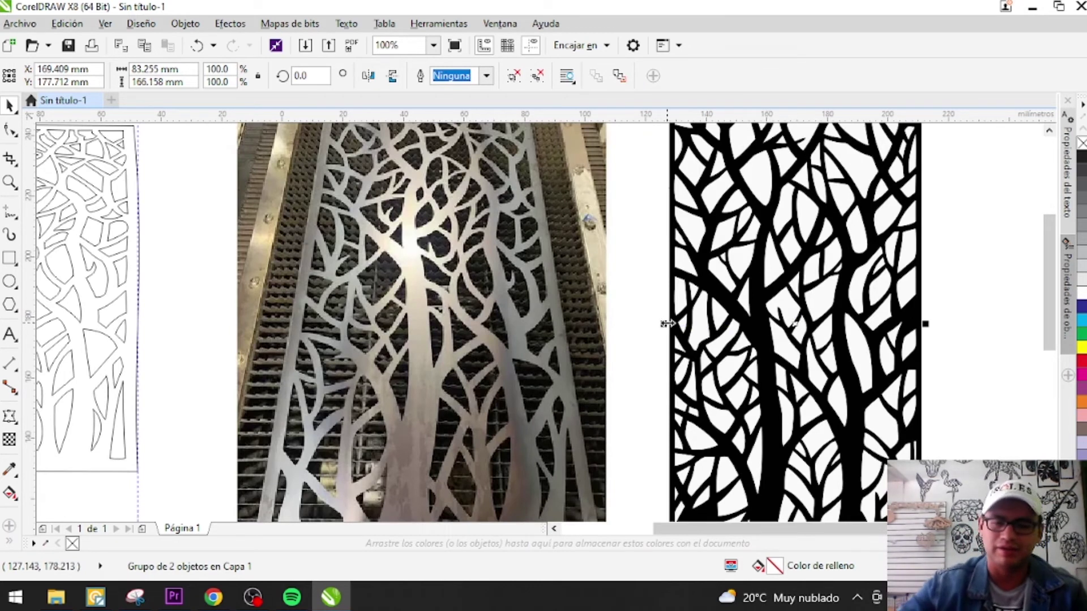
{"action": "left_click", "coordinate": [649, 295]}
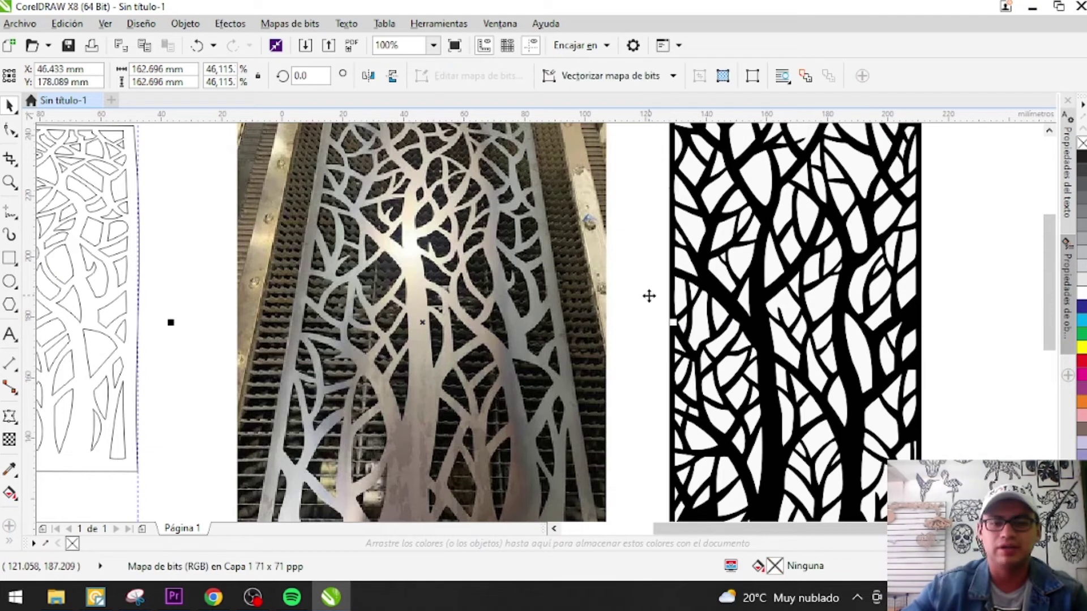
{"action": "scroll", "coordinate": [581, 301], "scroll_direction": "down", "scroll_amount": 2}
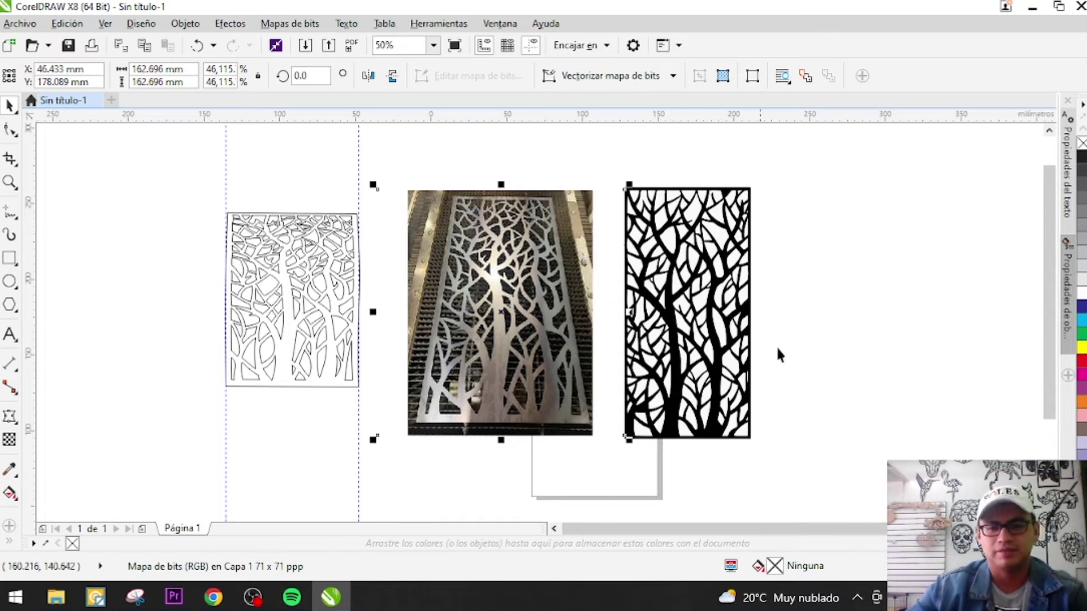
{"action": "left_click", "coordinate": [815, 316]}
{"action": "left_click", "coordinate": [605, 304]}
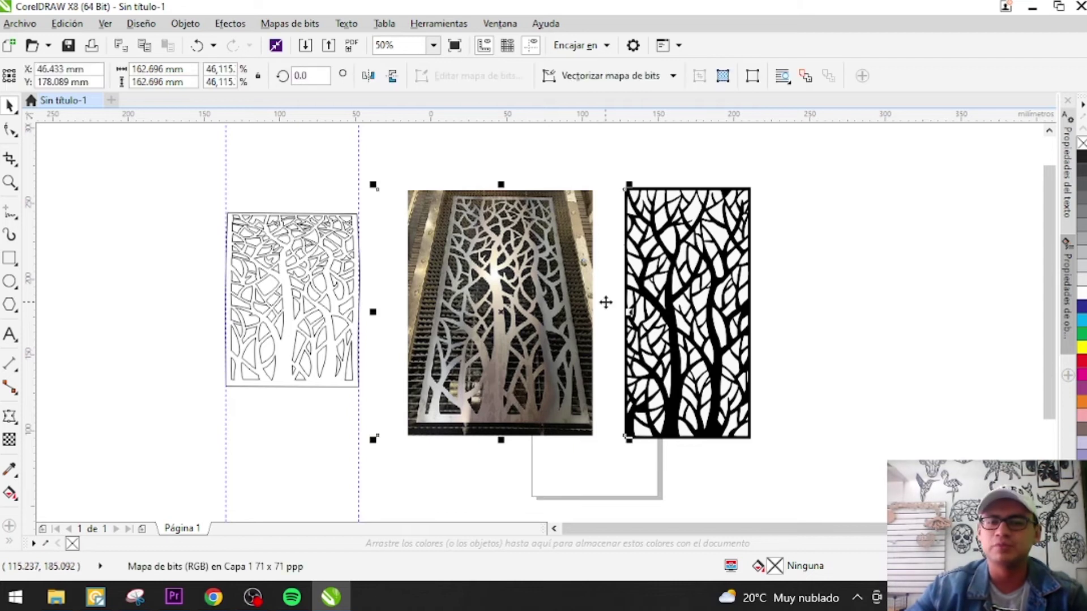
{"action": "left_click", "coordinate": [611, 315]}
{"action": "left_click", "coordinate": [818, 312]}
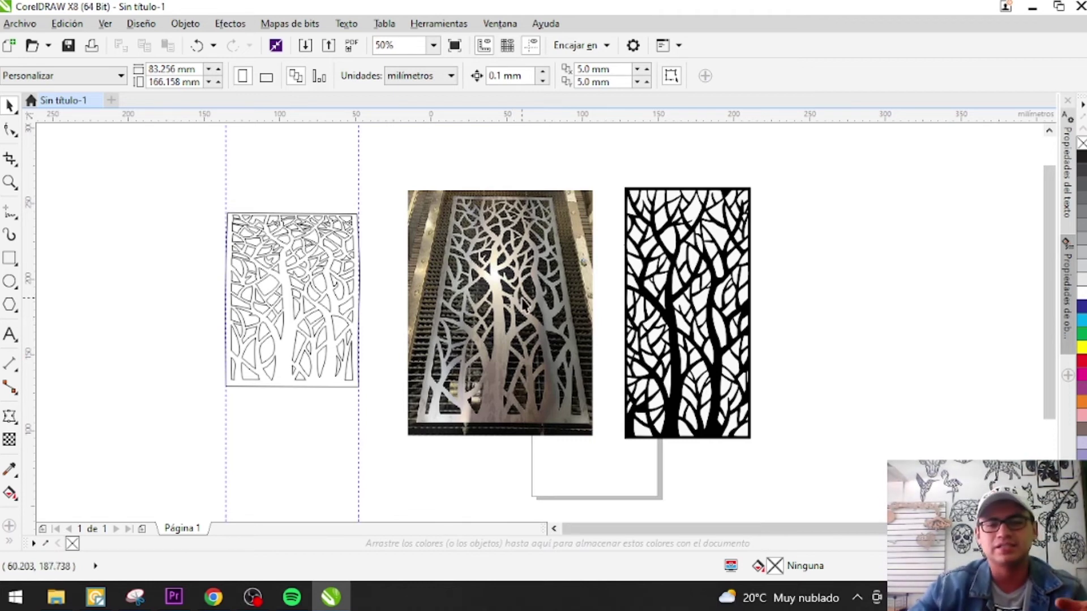
{"action": "left_click", "coordinate": [600, 286]}
{"action": "left_click", "coordinate": [764, 301]}
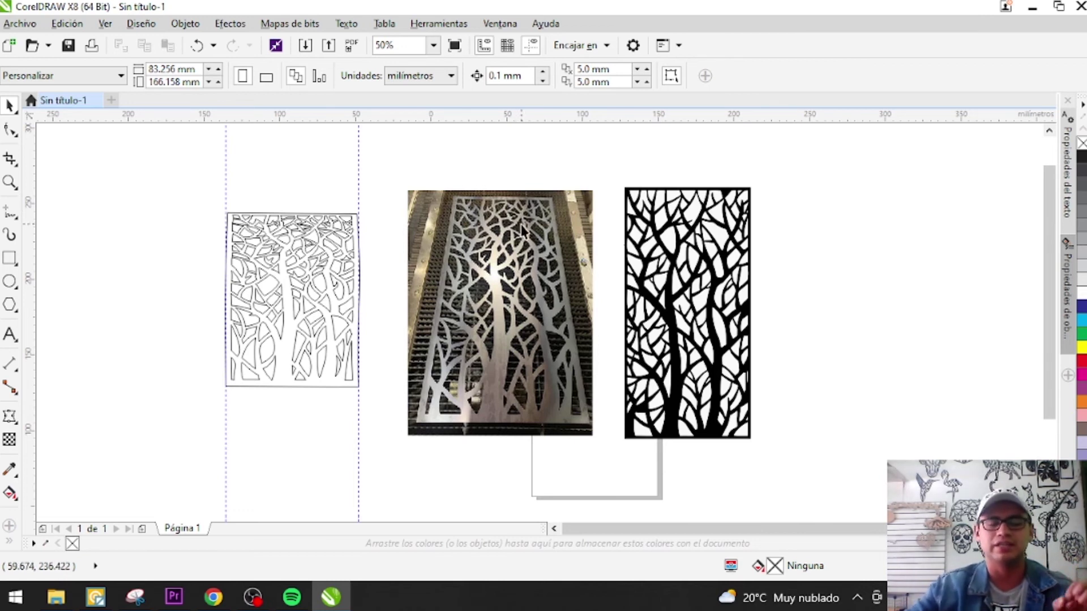
Step: Examine the branches and cutouts in the upper part of the lattice photo and the edges of the black vector lattice up close
{"action": "scroll", "coordinate": [527, 232], "scroll_direction": "up", "scroll_amount": 3}
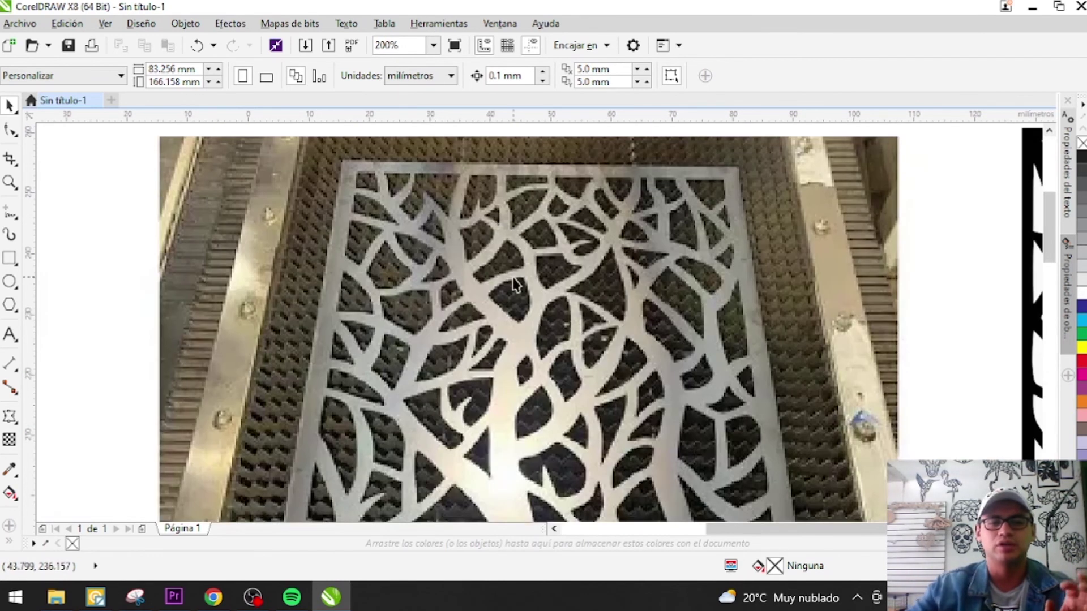
{"action": "scroll", "coordinate": [545, 226], "scroll_direction": "down", "scroll_amount": 2}
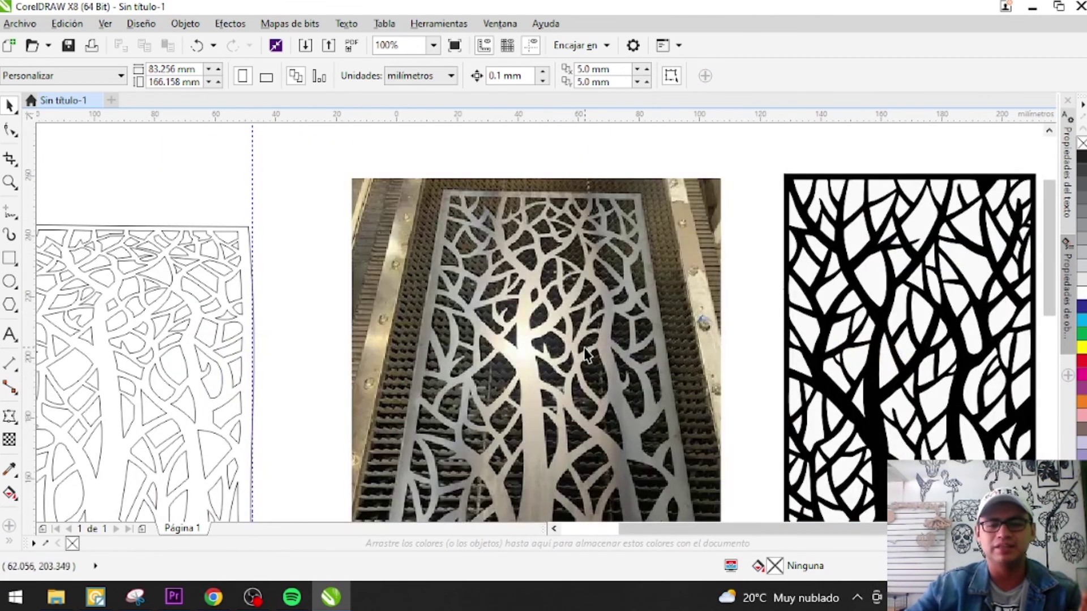
{"action": "scroll", "coordinate": [807, 296], "scroll_direction": "down", "scroll_amount": 1}
{"action": "scroll", "coordinate": [719, 295], "scroll_direction": "up", "scroll_amount": 3}
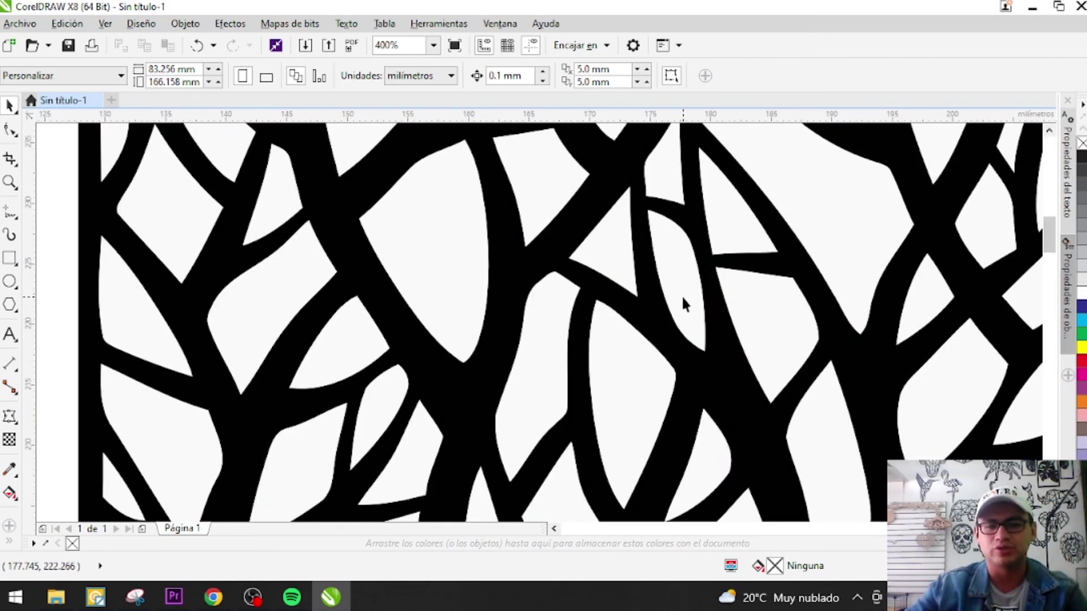
{"action": "scroll", "coordinate": [681, 294], "scroll_direction": "down", "scroll_amount": 3}
{"action": "scroll", "coordinate": [469, 315], "scroll_direction": "up", "scroll_amount": 3}
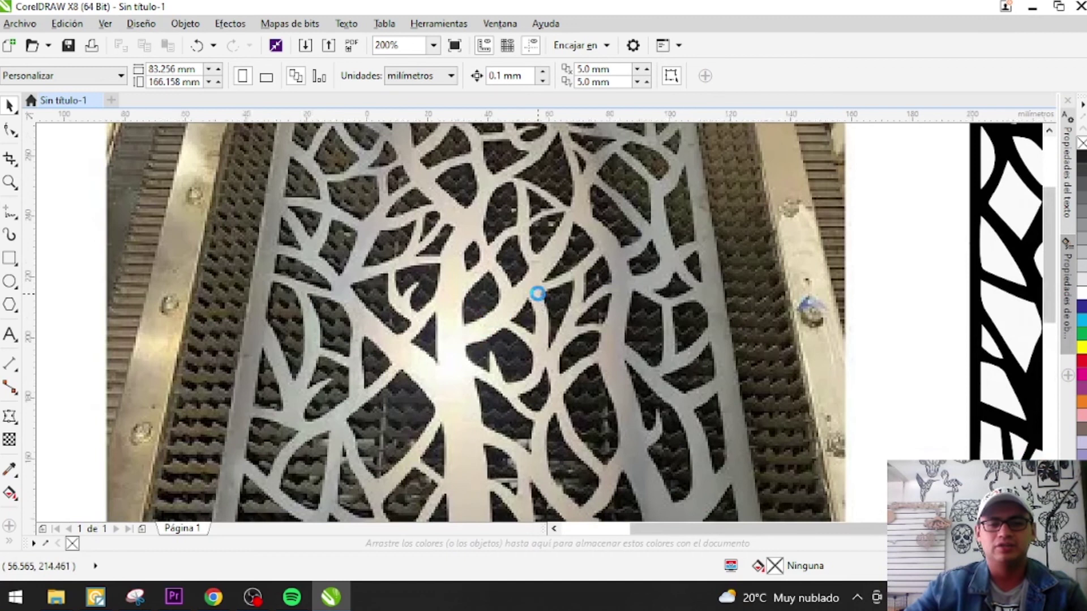
{"action": "scroll", "coordinate": [538, 294], "scroll_direction": "down", "scroll_amount": 1}
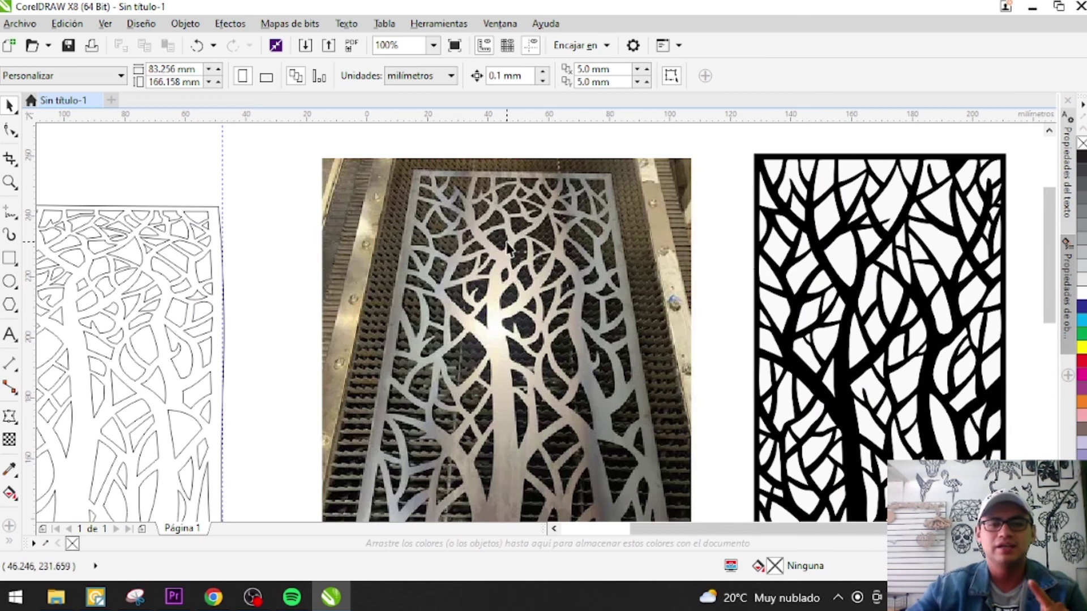
{"action": "scroll", "coordinate": [512, 254], "scroll_direction": "down", "scroll_amount": 1}
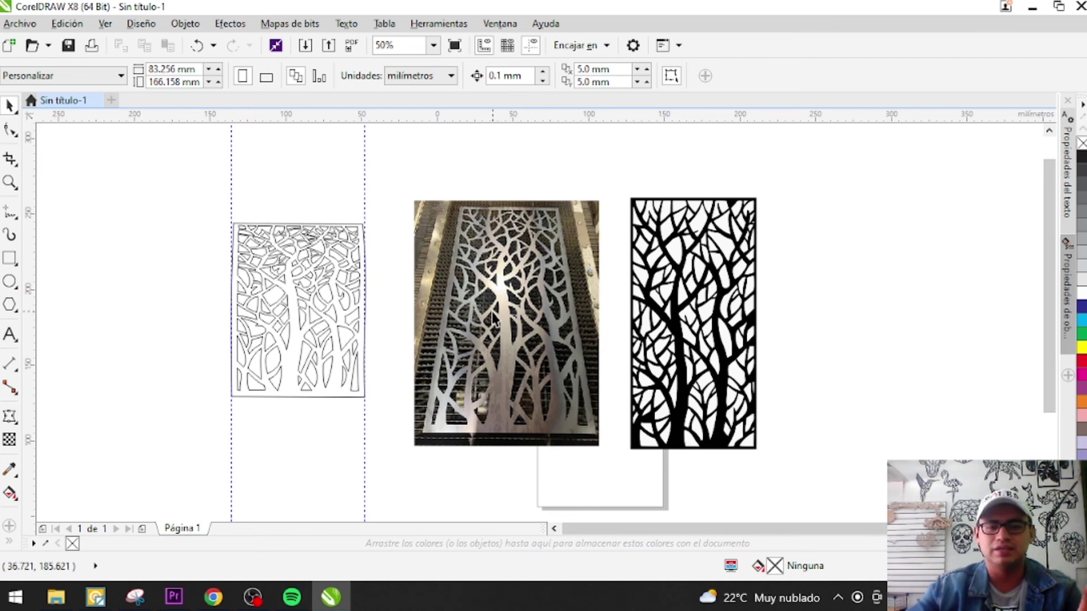
{"action": "left_click", "coordinate": [394, 275]}
{"action": "left_click", "coordinate": [382, 309]}
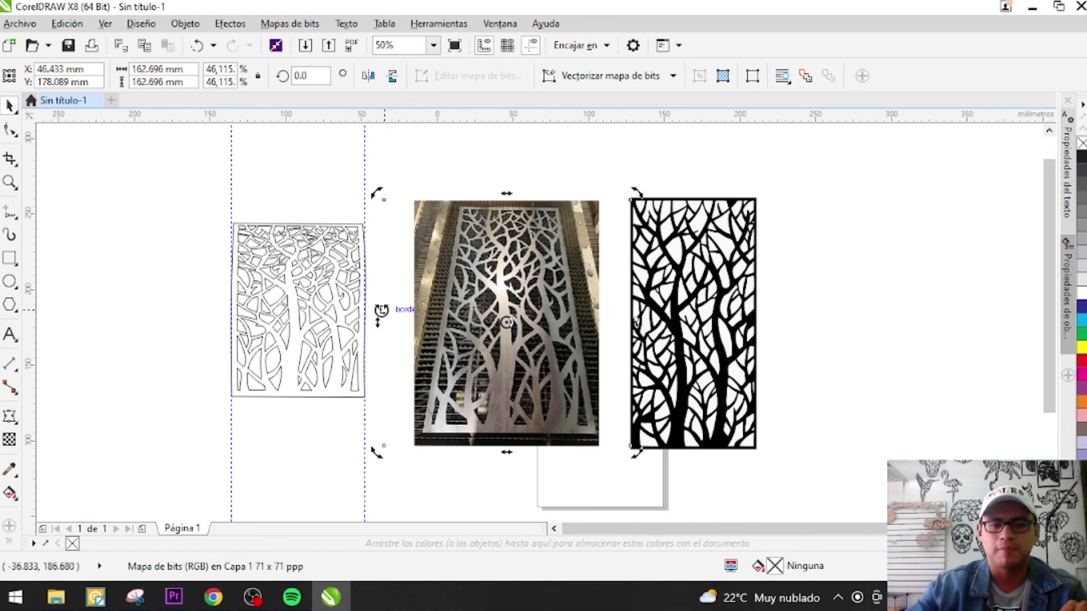
{"action": "left_click", "coordinate": [374, 308]}
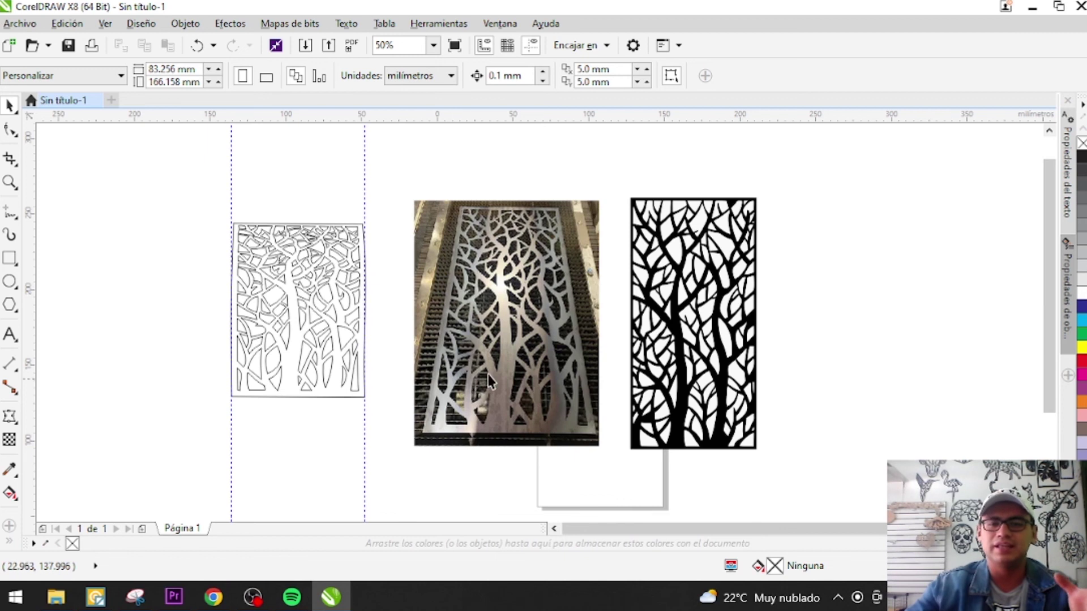
Step: Inspect the trunks and frame perspective in the lattice photo against the straight rectangular frame of the black vector lattice
{"action": "scroll", "coordinate": [512, 342], "scroll_direction": "up", "scroll_amount": 1}
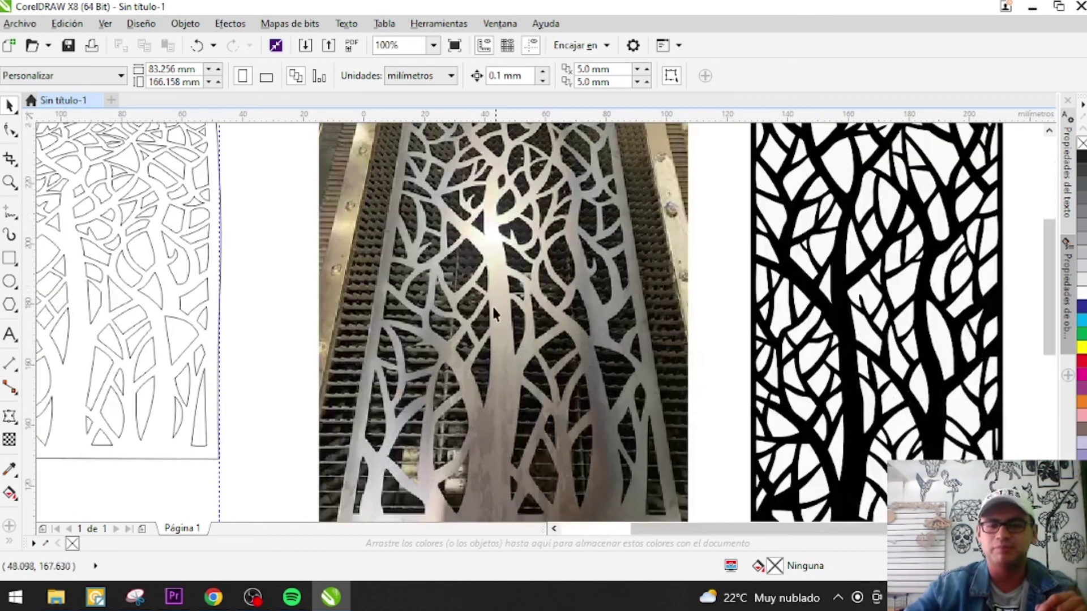
{"action": "scroll", "coordinate": [500, 324], "scroll_direction": "down", "scroll_amount": 2}
{"action": "scroll", "coordinate": [496, 300], "scroll_direction": "up", "scroll_amount": 1}
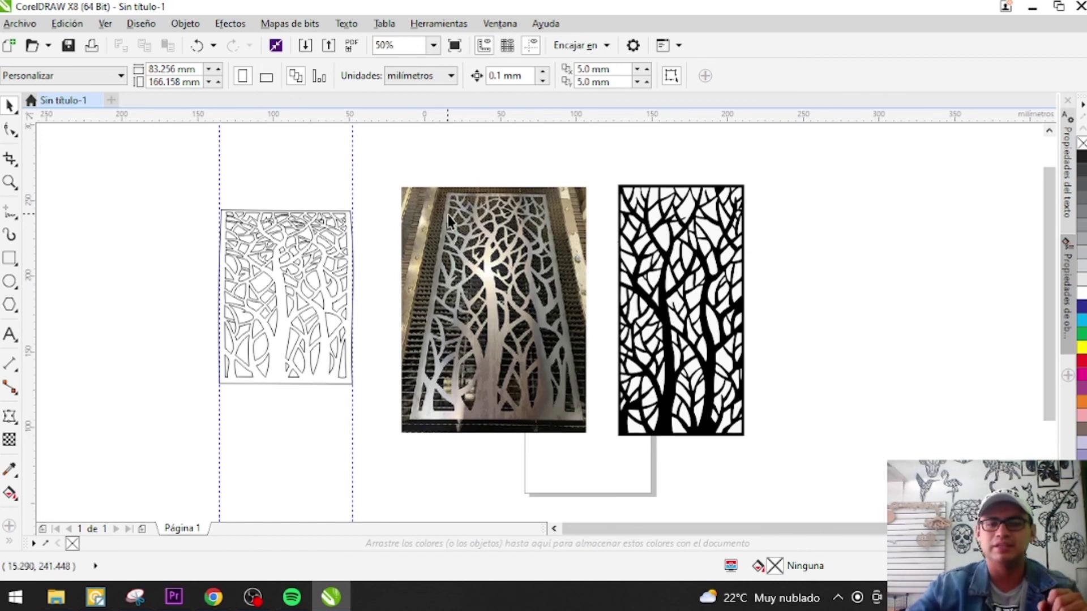
{"action": "scroll", "coordinate": [501, 229], "scroll_direction": "up", "scroll_amount": 1}
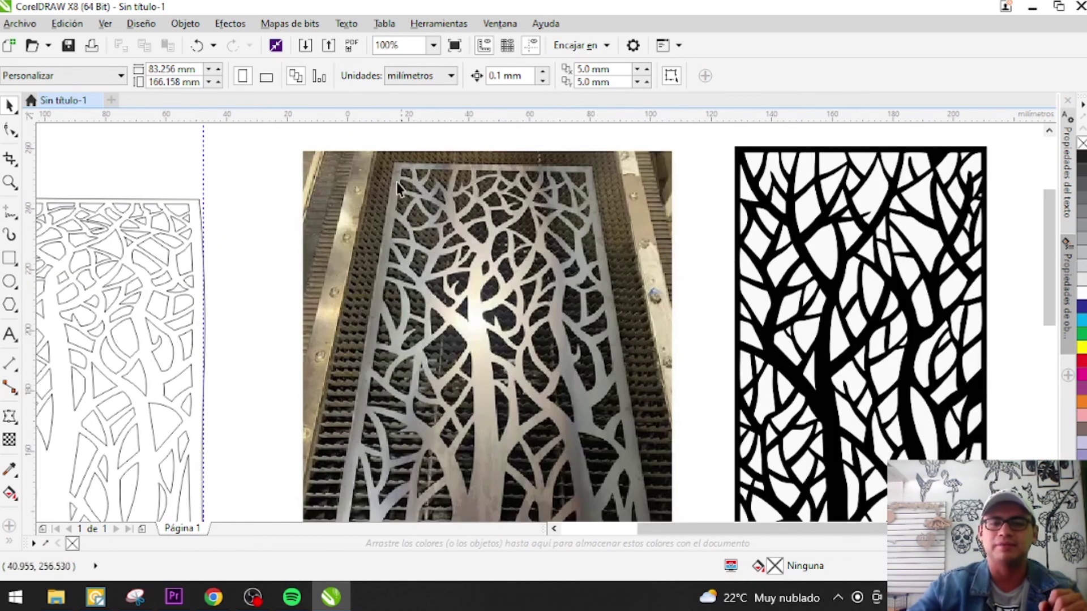
{"action": "scroll", "coordinate": [396, 306], "scroll_direction": "down", "scroll_amount": 1}
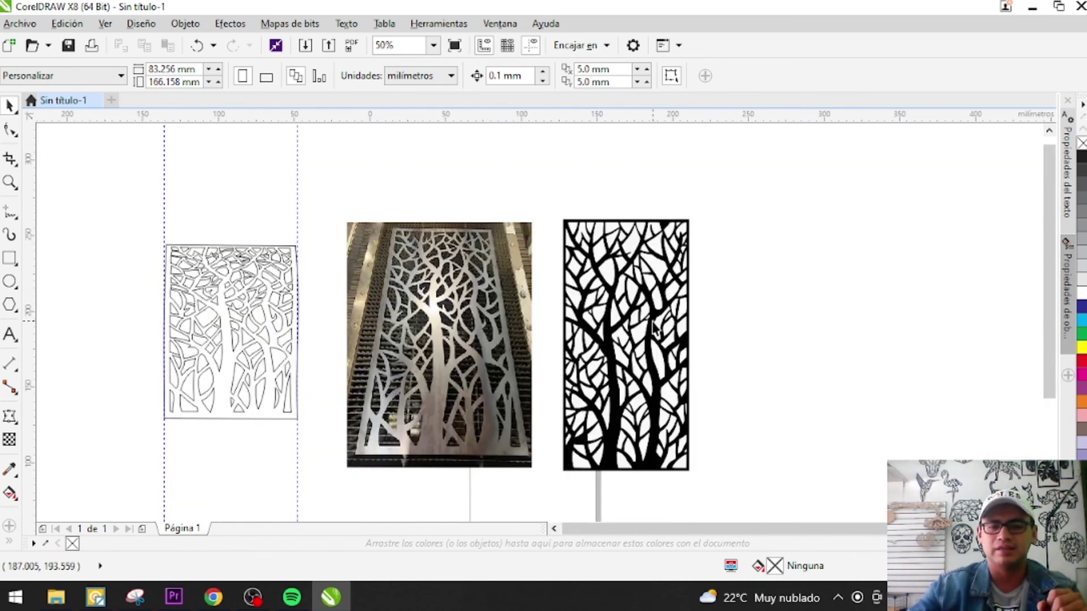
{"action": "scroll", "coordinate": [651, 323], "scroll_direction": "up", "scroll_amount": 2}
{"action": "scroll", "coordinate": [623, 260], "scroll_direction": "down", "scroll_amount": 1}
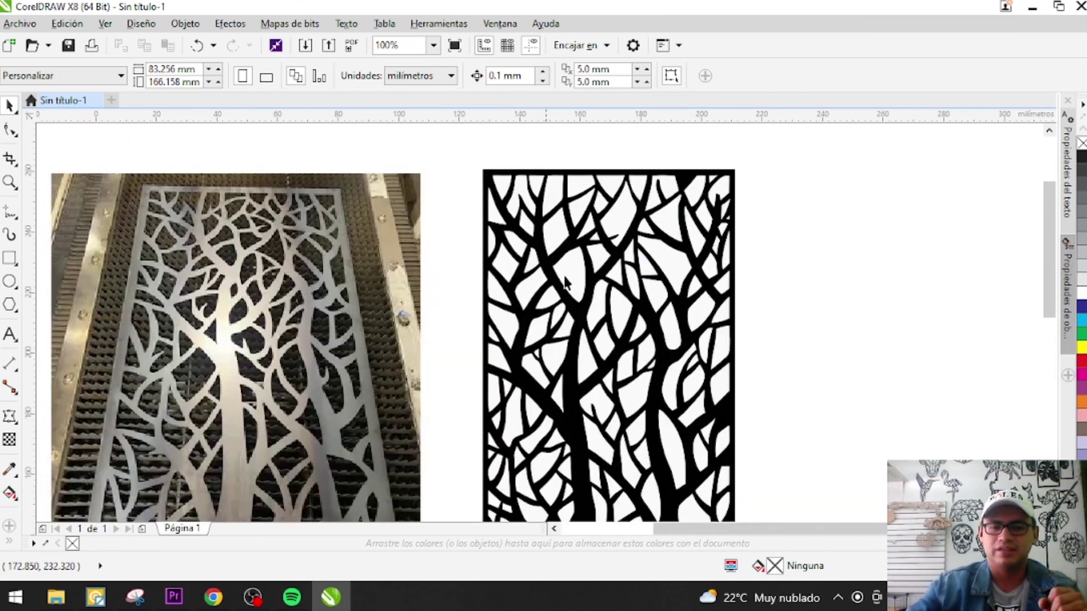
{"action": "scroll", "coordinate": [622, 305], "scroll_direction": "down", "scroll_amount": 1}
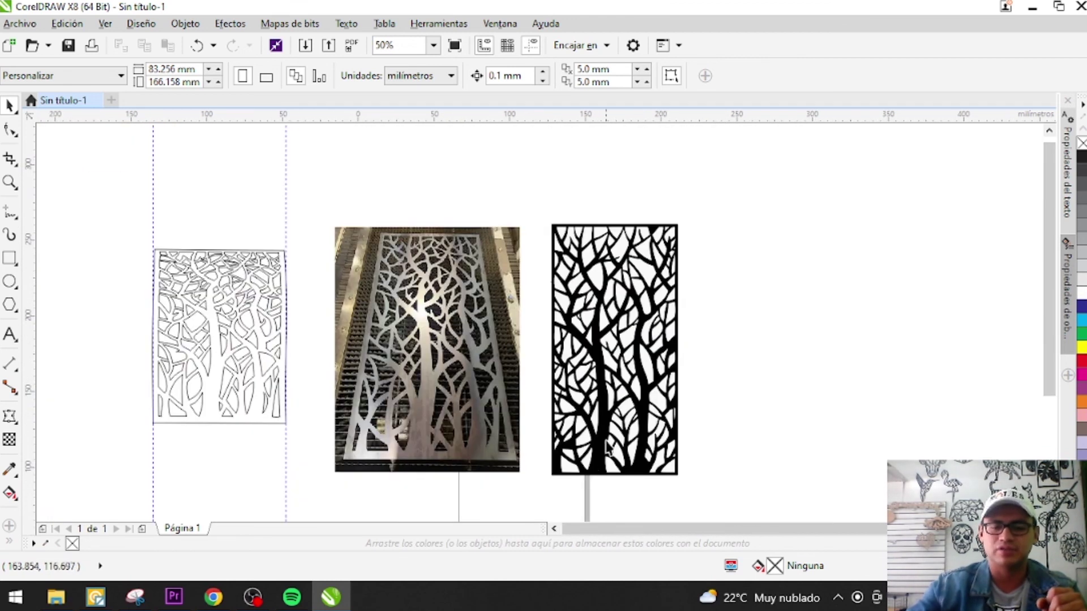